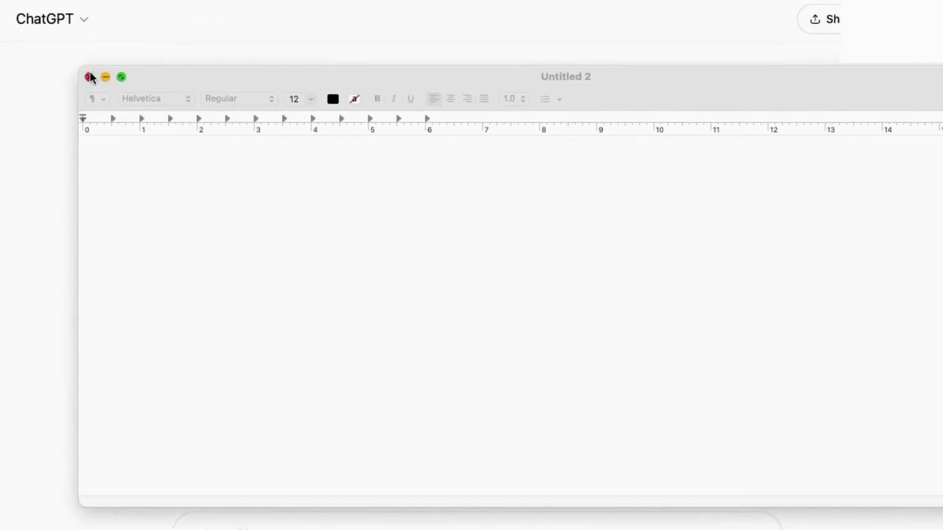
Close the blank text document and read through the "Little Wings, Big Heart" story script with its narration, image and camera prompts.
click(89, 77)
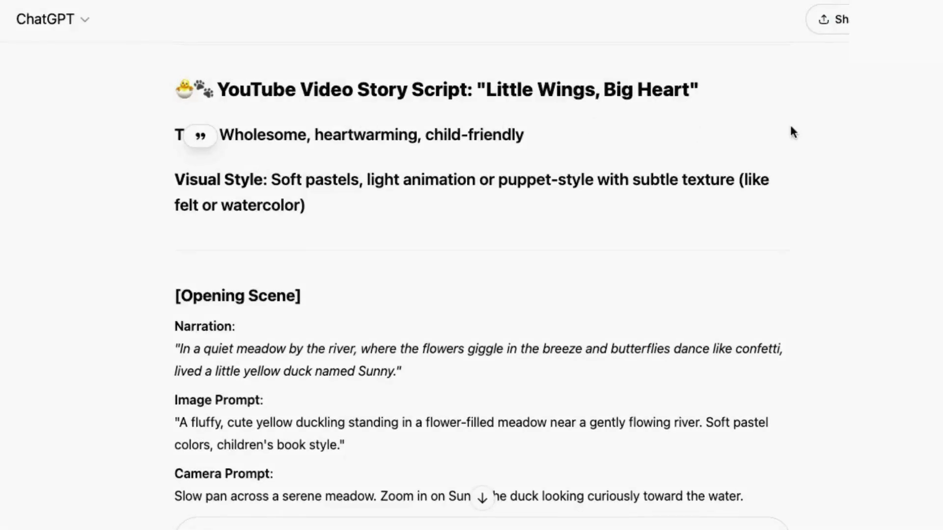
scroll(413, 310, down, 3)
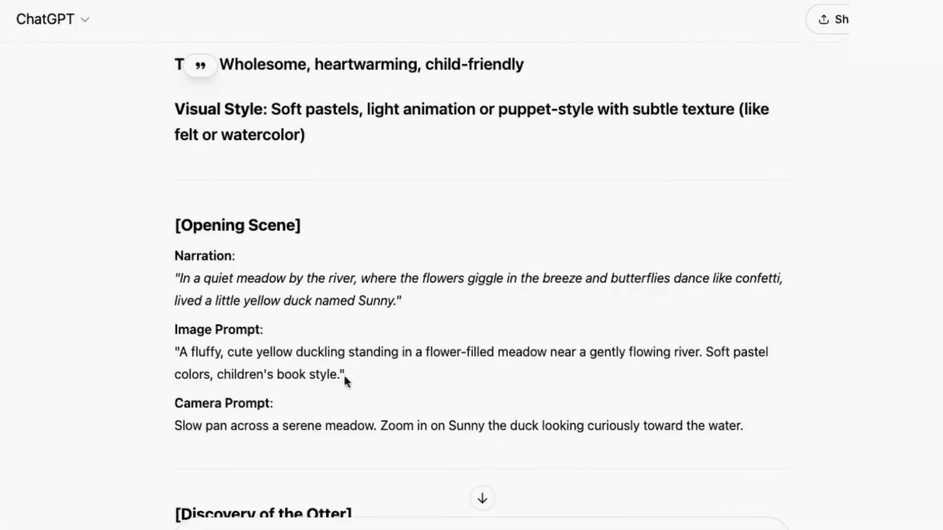
scroll(142, 443, down, 15)
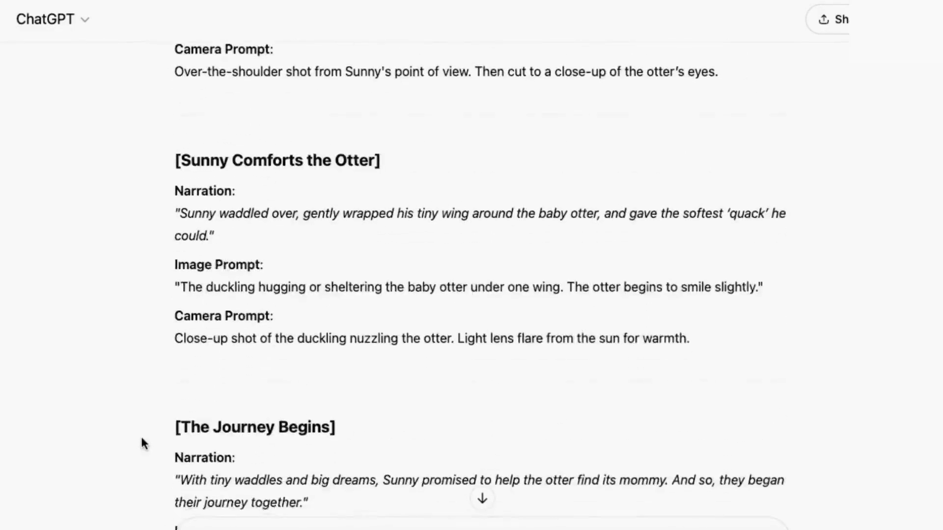
scroll(142, 443, down, 10)
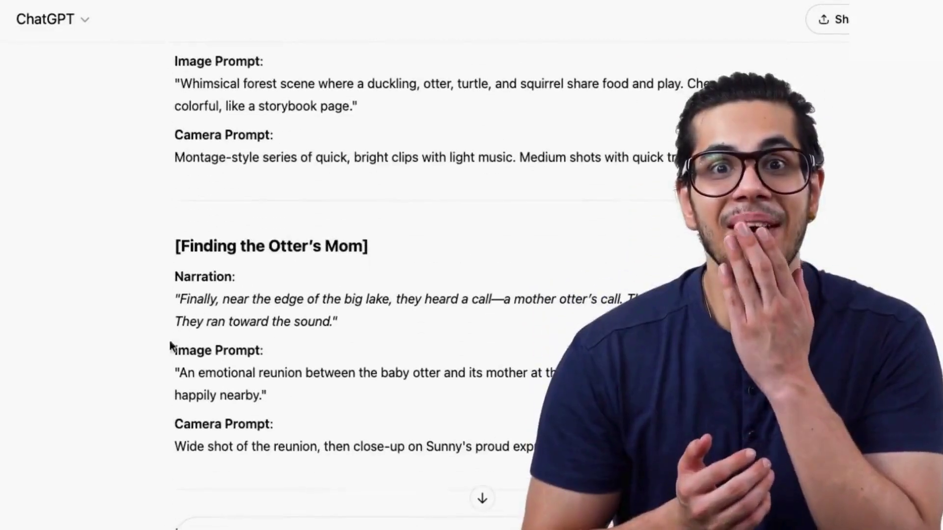
scroll(158, 449, down, 13)
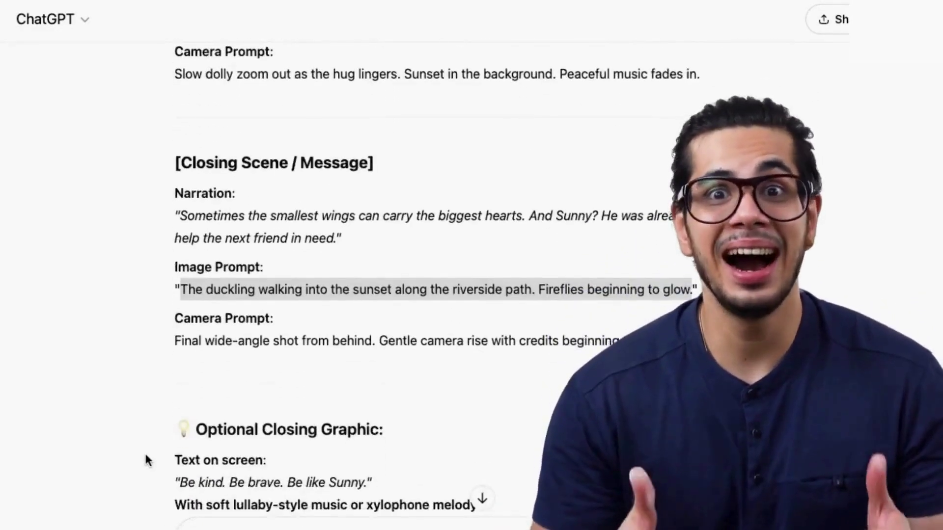
scroll(146, 456, up, 20)
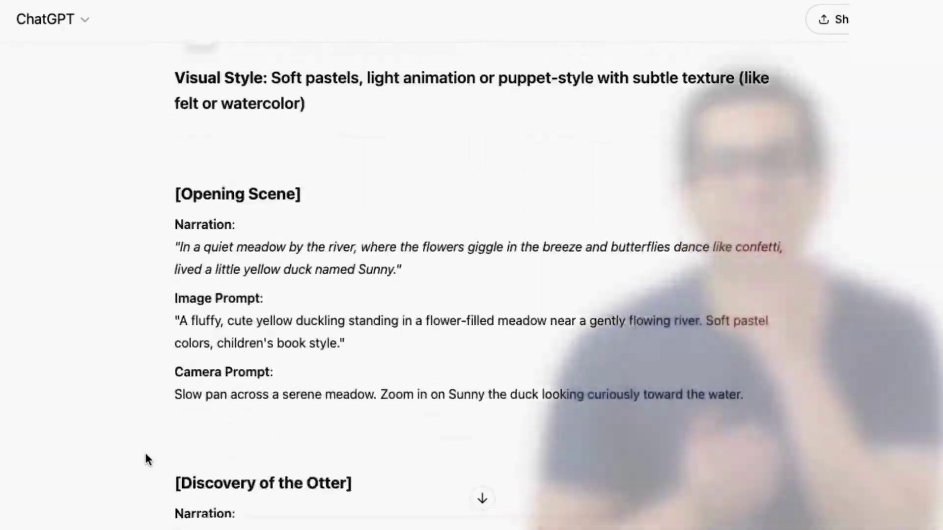
scroll(146, 456, down, 4)
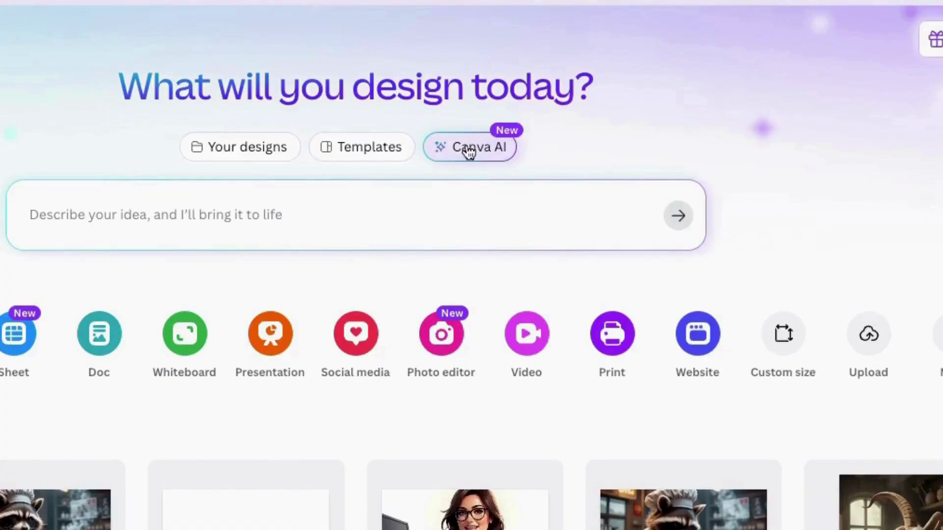
Switch to Canva AI, start creating an image, and use the Cinematic style with the 16:9 aspect ratio.
click(464, 147)
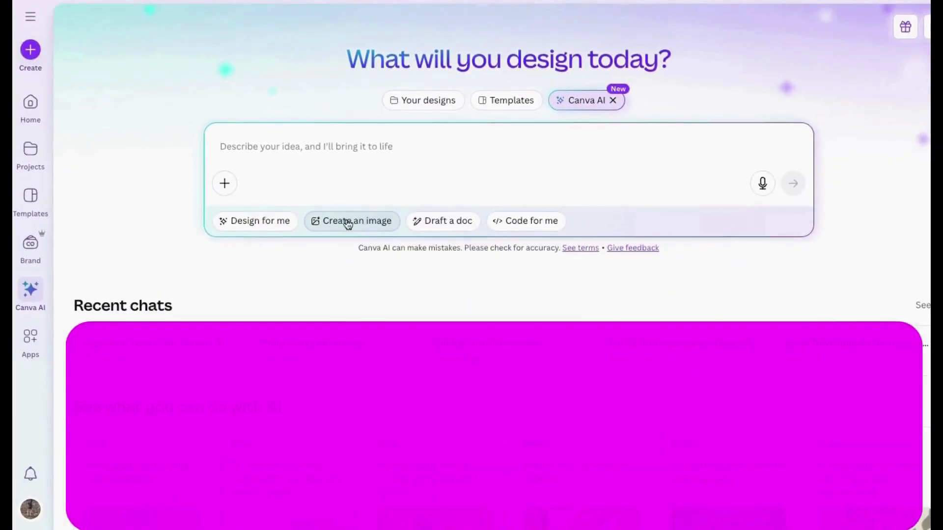
click(352, 224)
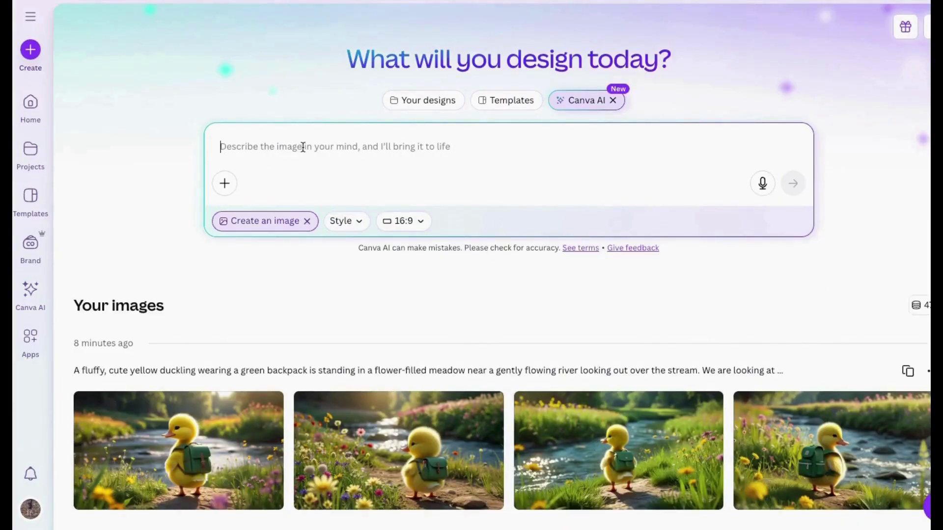
click(358, 222)
click(350, 222)
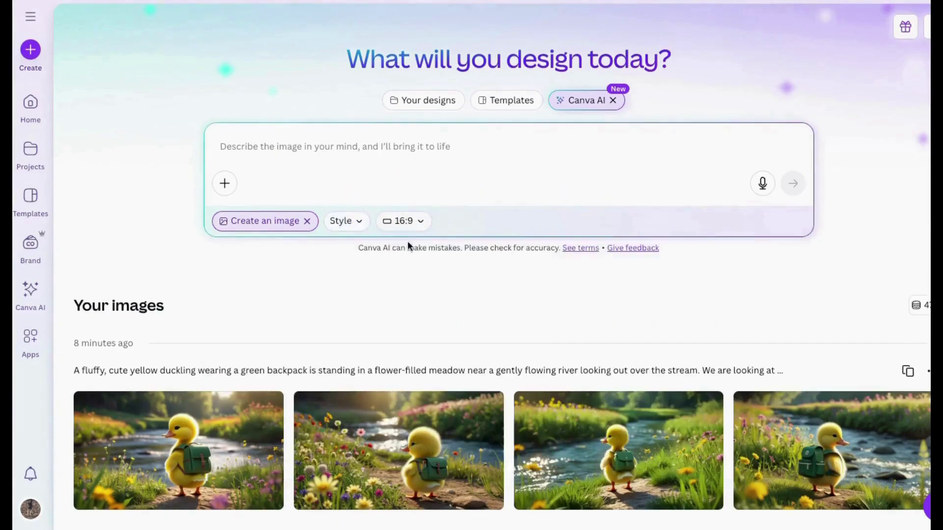
click(354, 223)
click(761, 269)
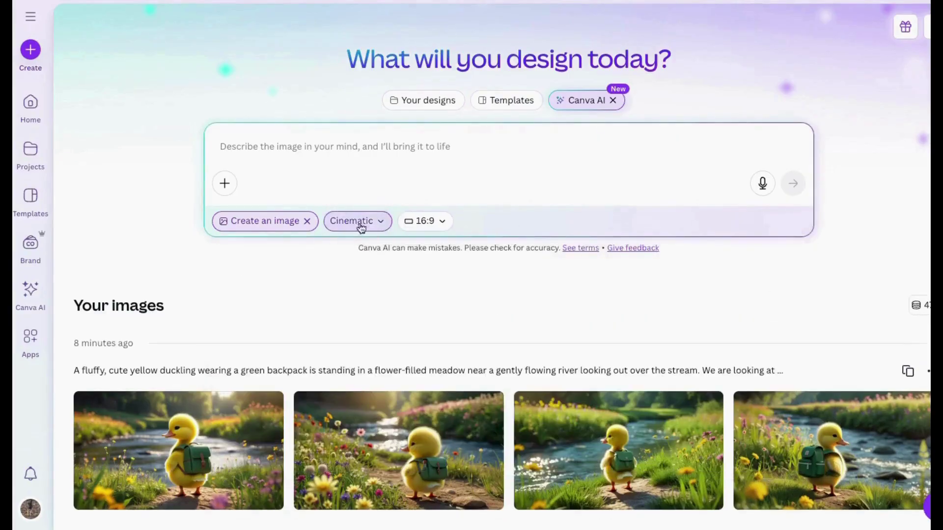
click(442, 221)
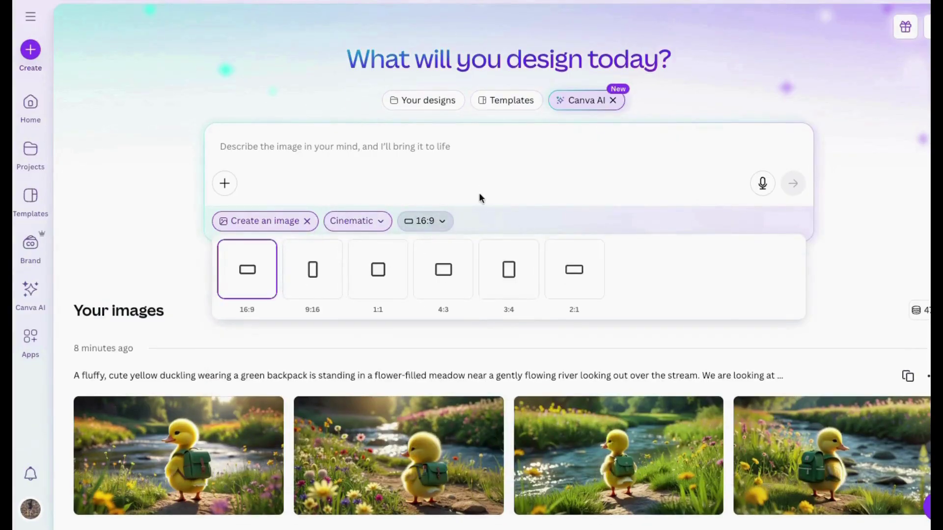
click(206, 154)
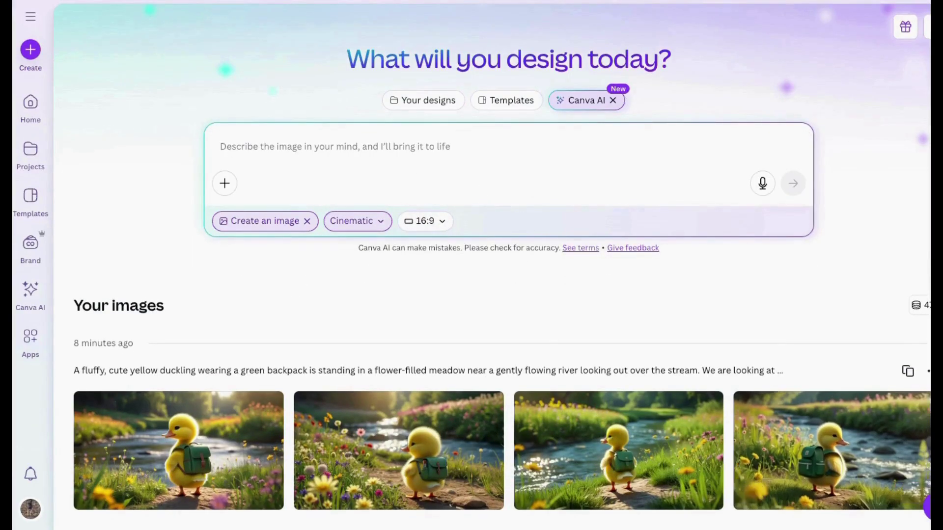
Generate images from the prompt for a fluffy yellow duckling with a green backpack, seen from behind in a meadow by a river, cartoon style.
scroll(884, 353, down, 1)
click(892, 333)
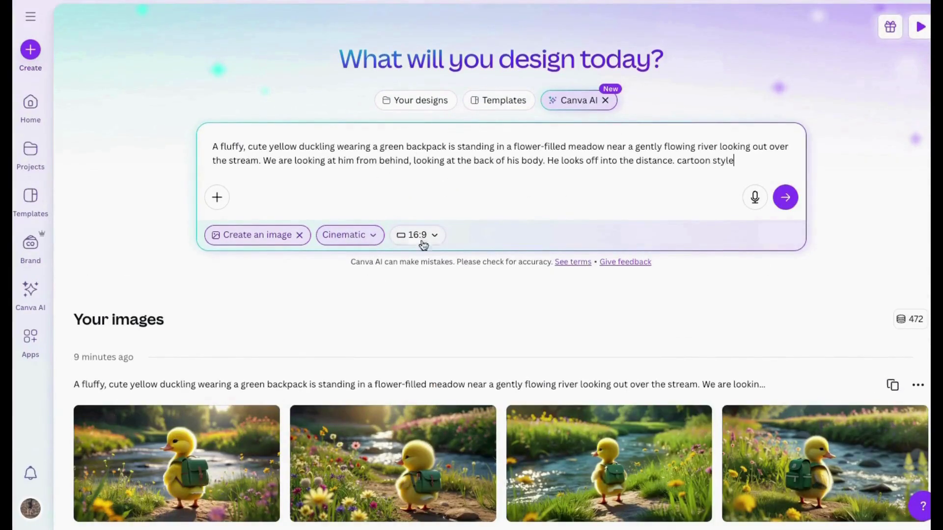
click(786, 198)
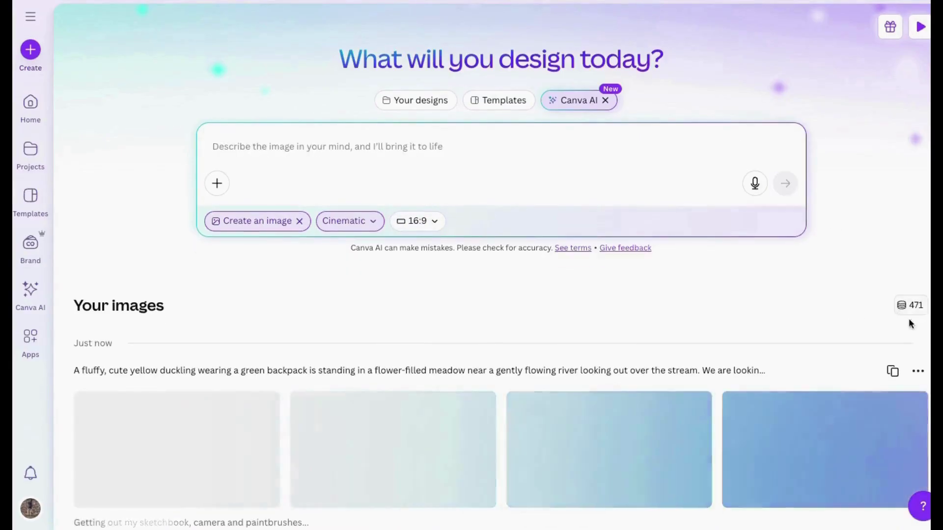
scroll(249, 386, down, 1)
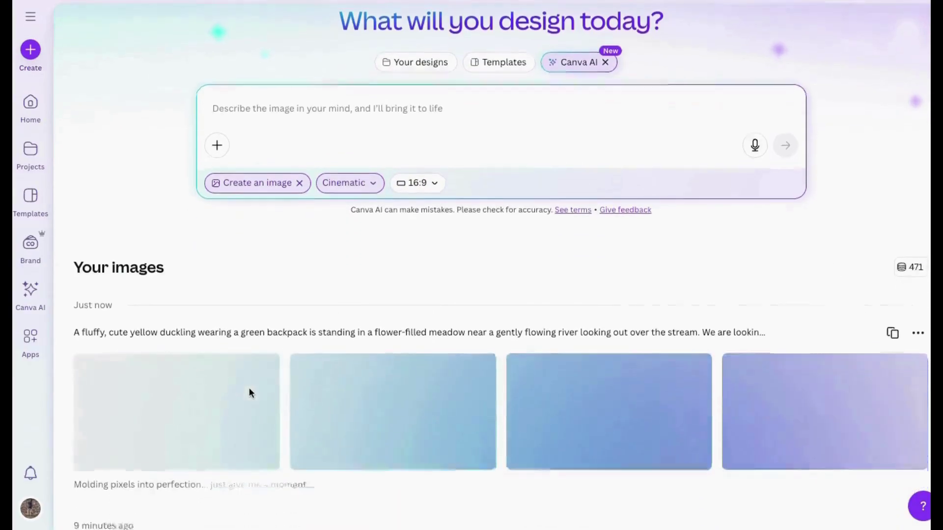
mouse_move(196, 451)
mouse_move(895, 451)
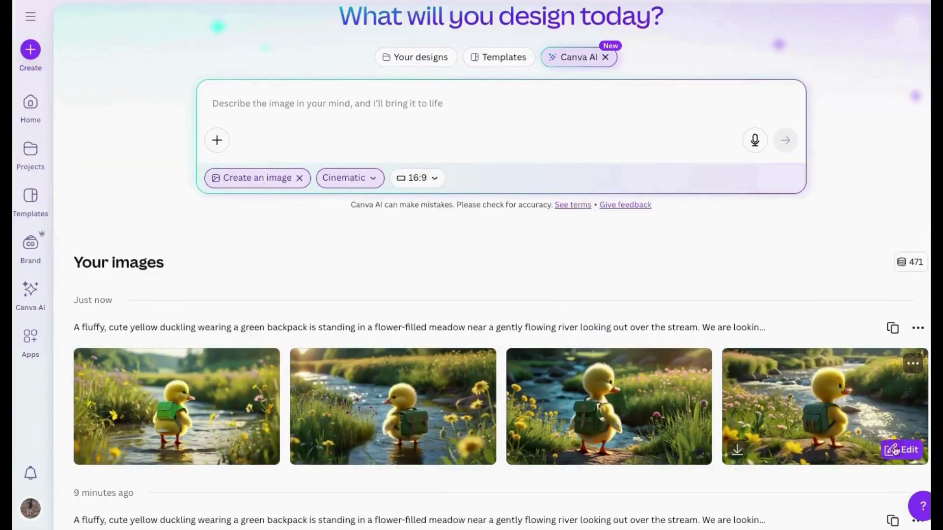
Review the new duckling images and the earlier duckling and otter scenes in the image history.
scroll(732, 463, down, 2)
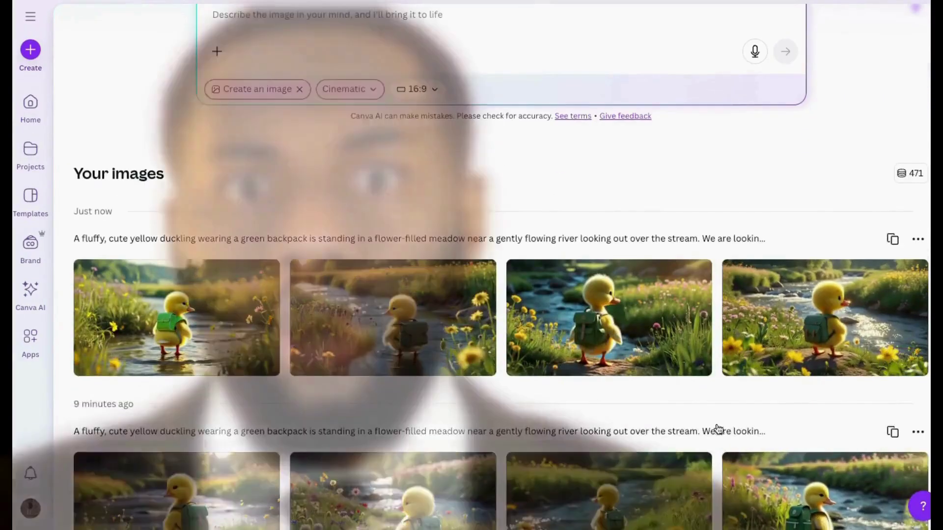
scroll(718, 430, down, 5)
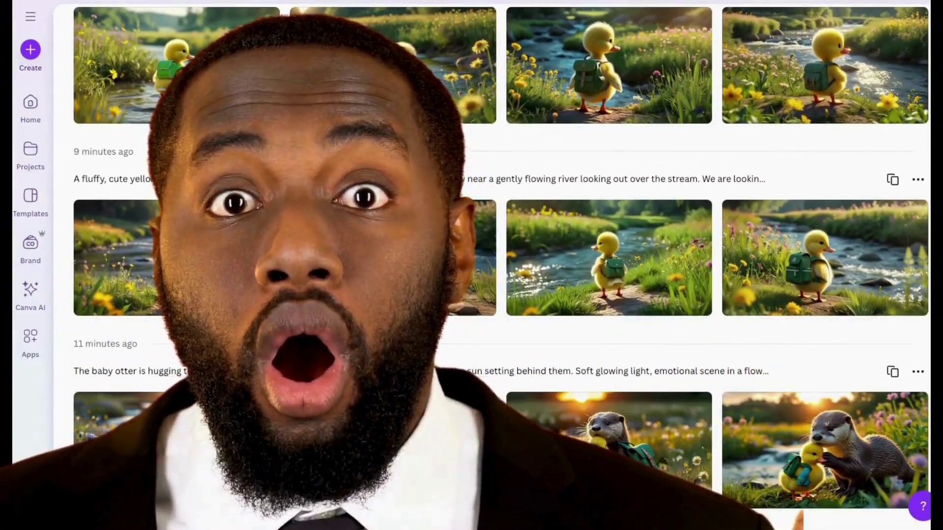
scroll(354, 444, down, 12)
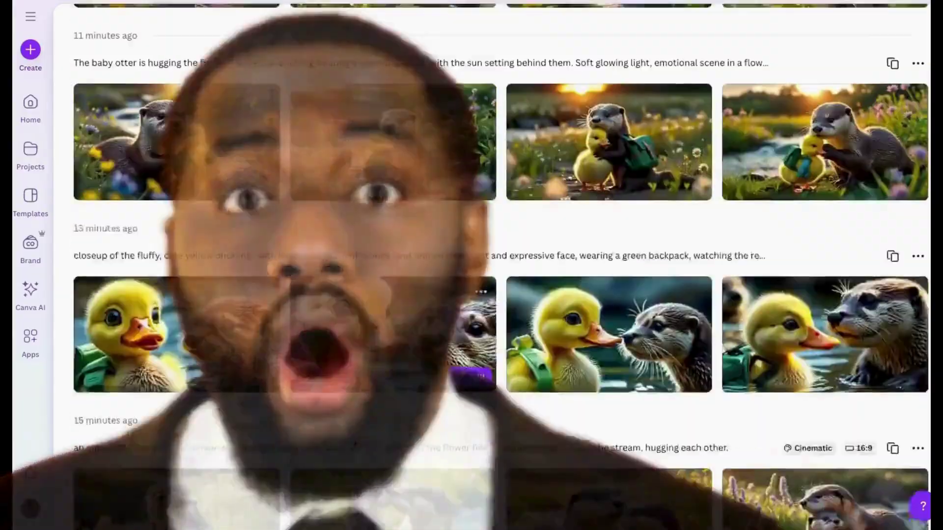
scroll(355, 443, down, 13)
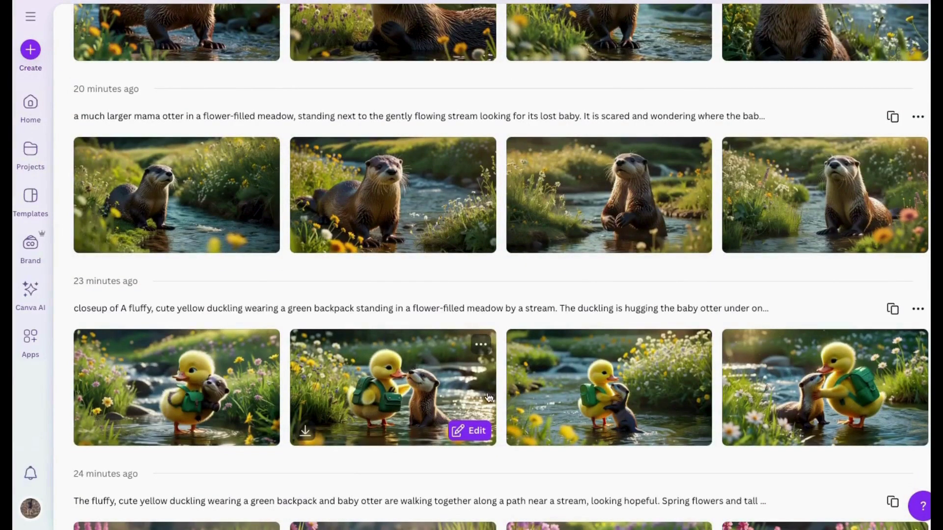
scroll(487, 398, down, 3)
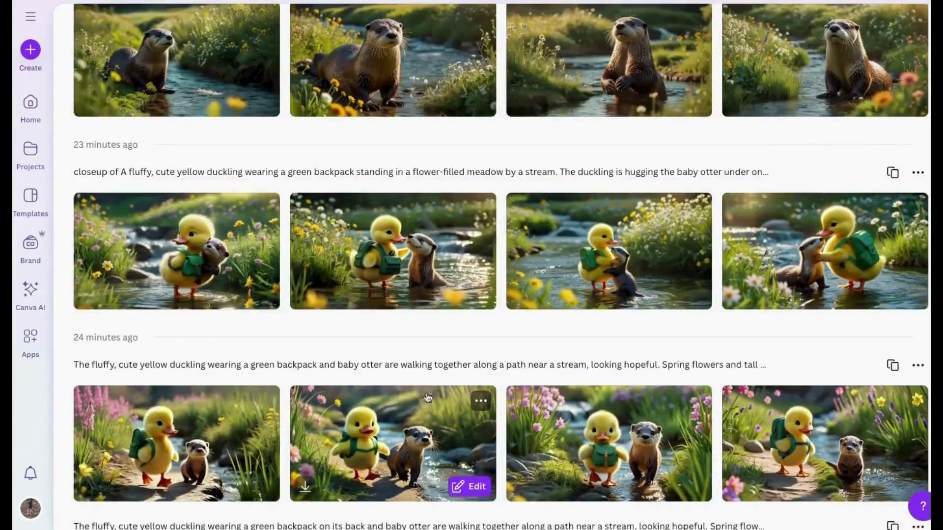
scroll(425, 398, down, 3)
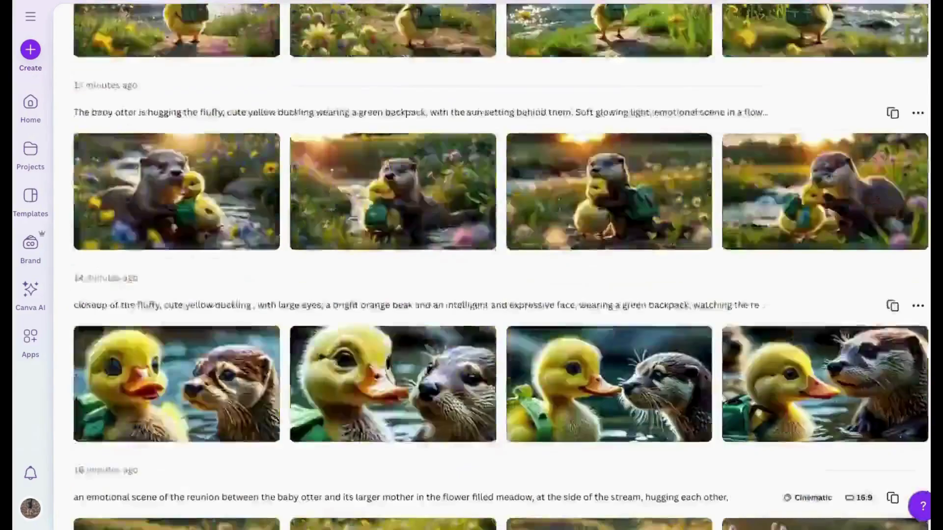
scroll(501, 295, down, 1)
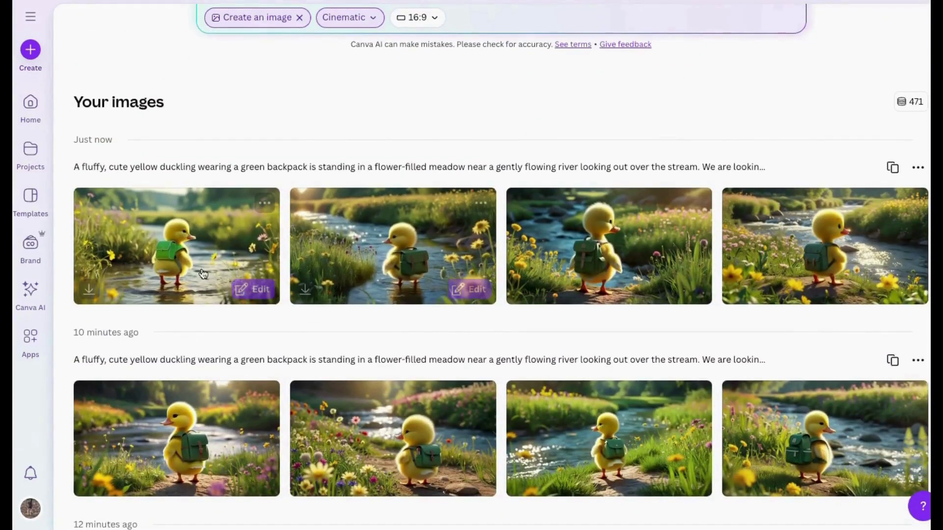
Upscale the first image of the newest duckling set and open the upscaled version.
click(177, 245)
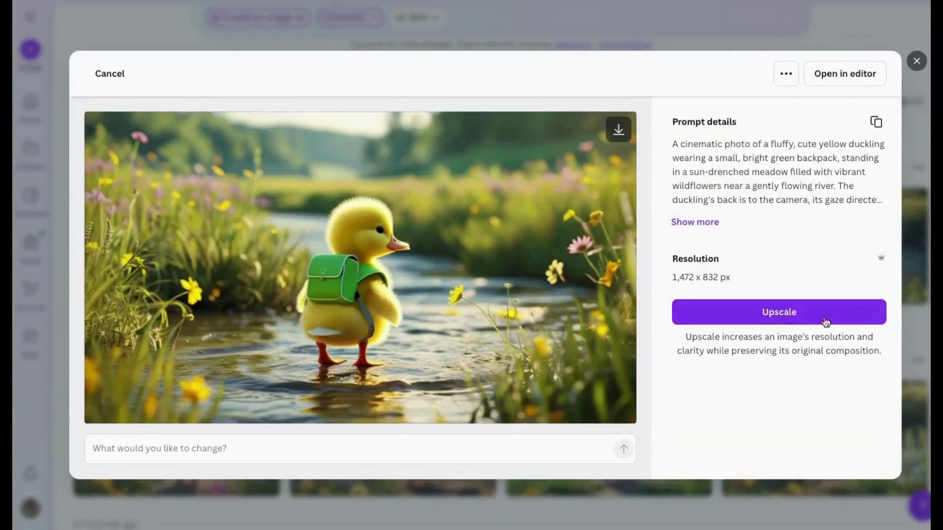
click(780, 312)
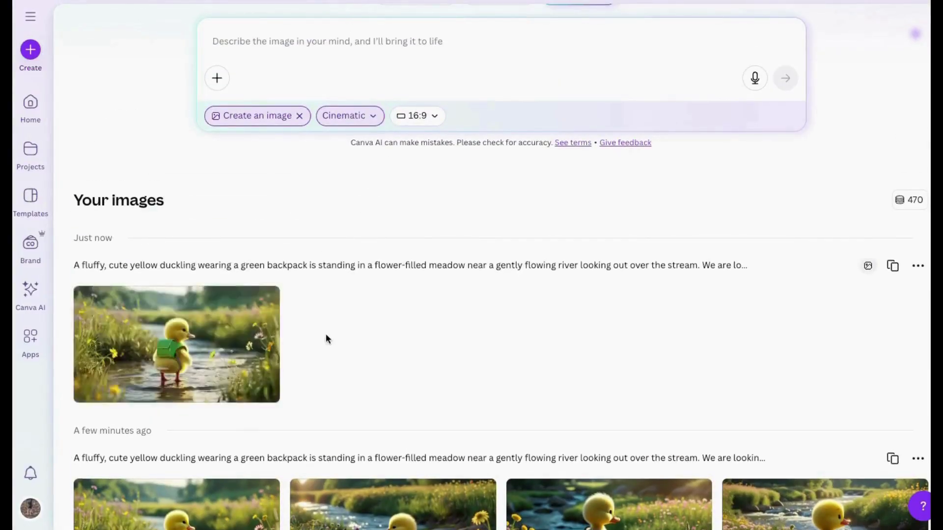
mouse_move(266, 358)
click(192, 332)
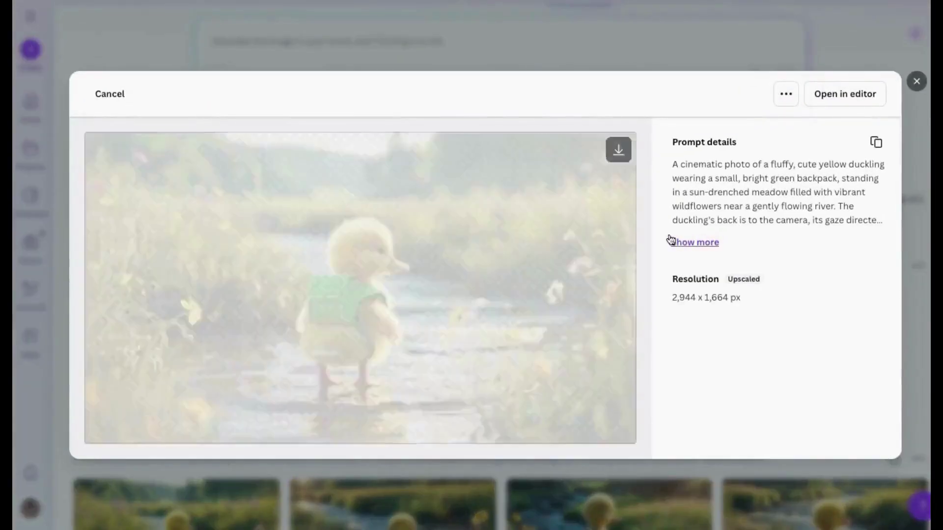
Close the image preview and download the upscaled duckling image.
click(786, 94)
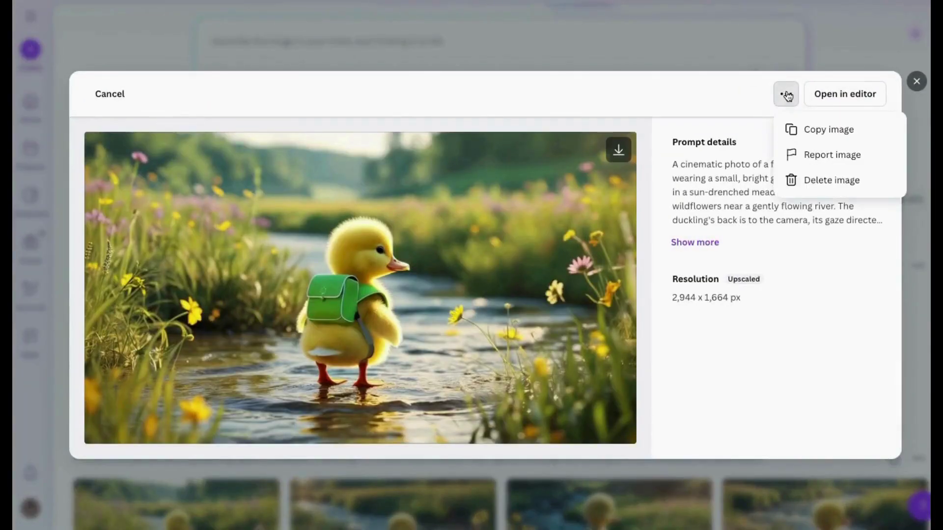
click(788, 67)
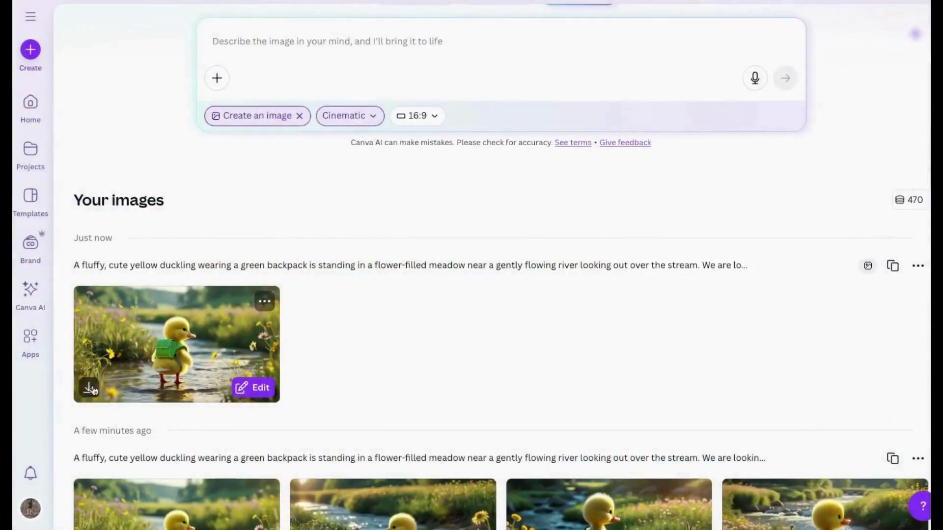
click(89, 389)
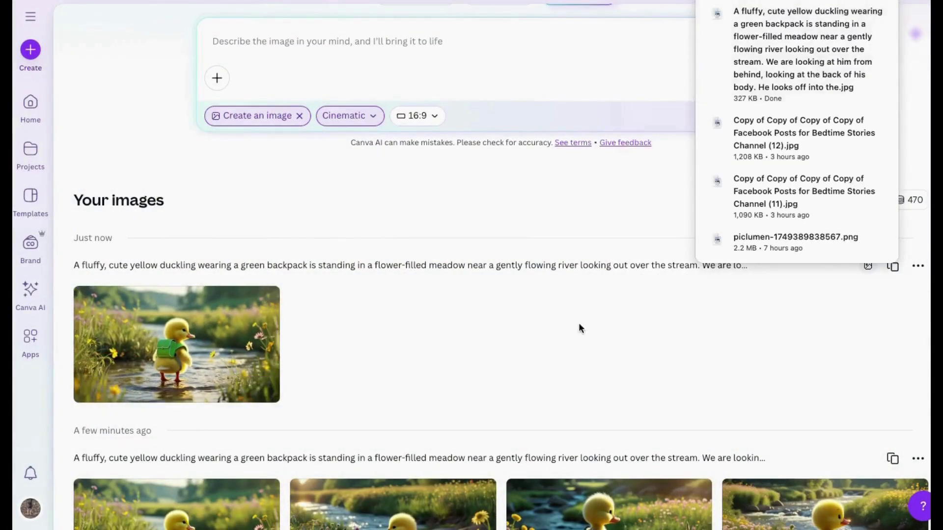
mouse_move(225, 371)
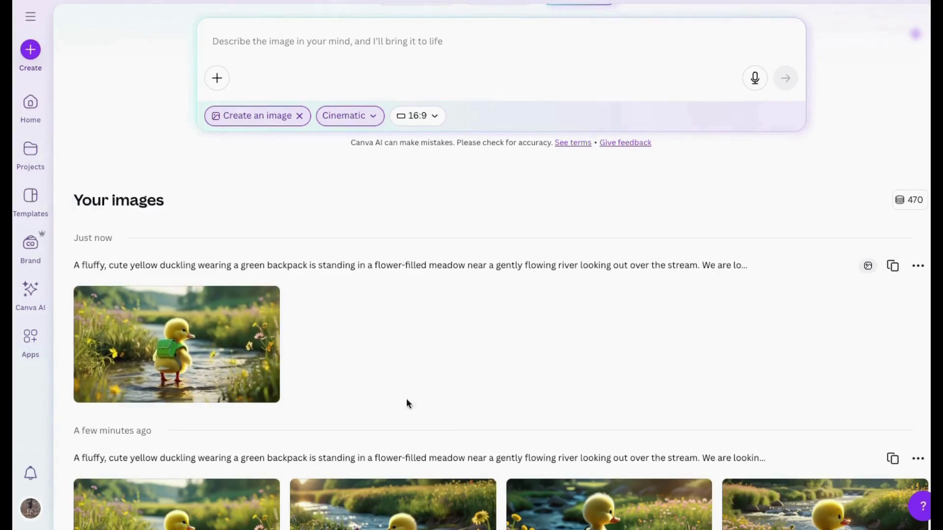
Switch to Dzine and open the Image-to-Video tool from its AI tools.
mouse_move(354, 523)
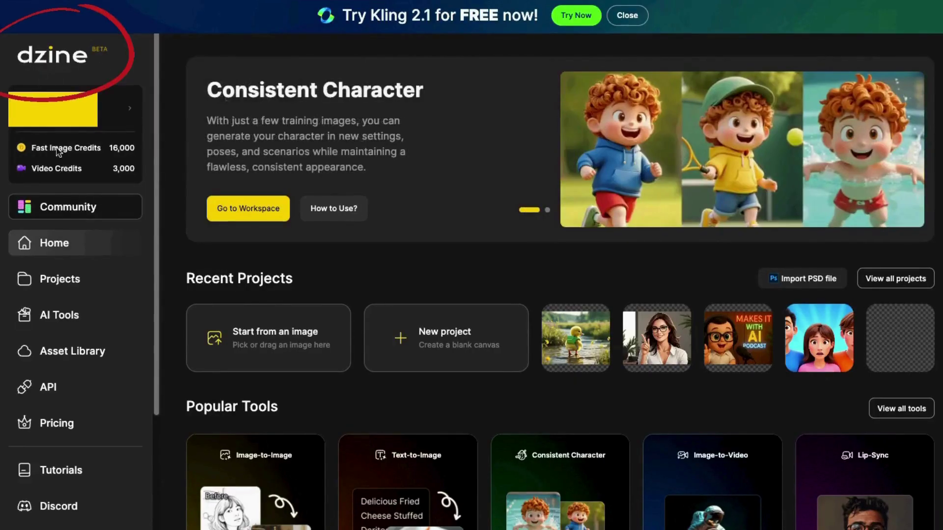
click(75, 313)
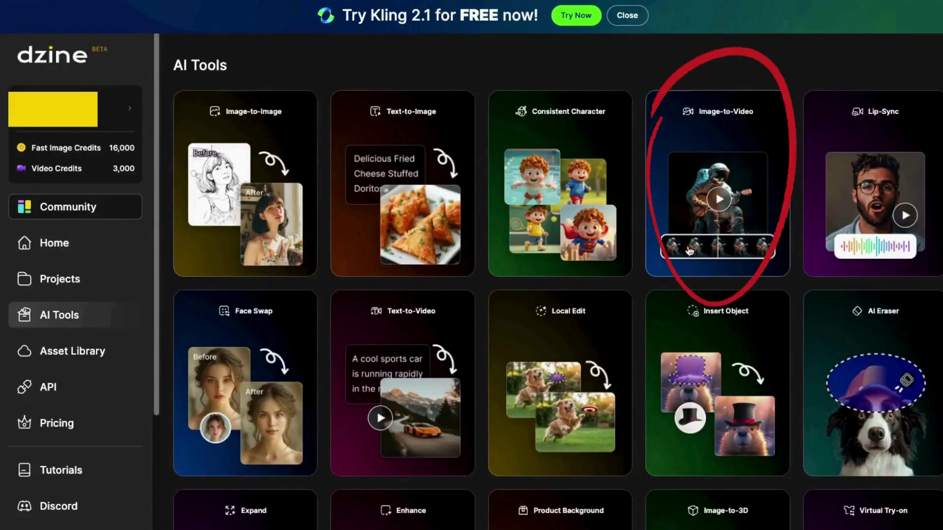
click(695, 233)
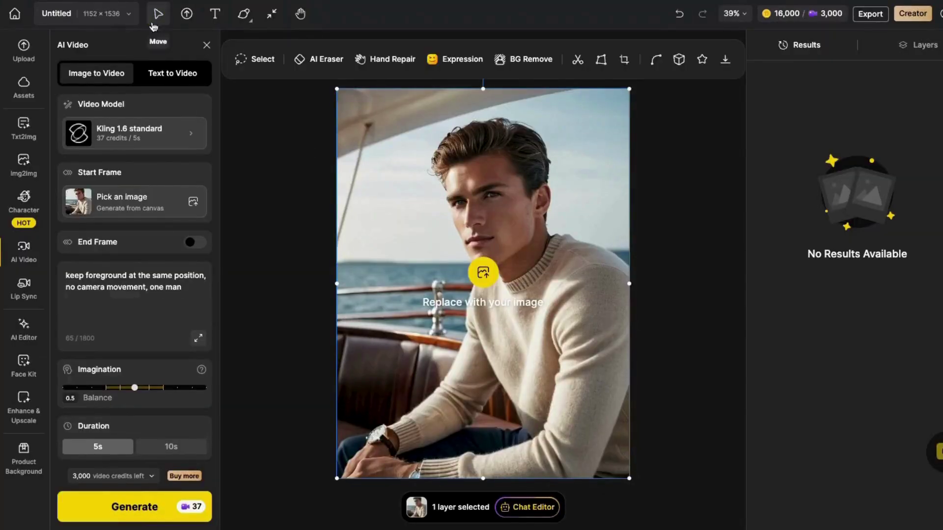
Change the canvas aspect ratio to 16:9 at 1536 × 864.
click(112, 13)
click(167, 198)
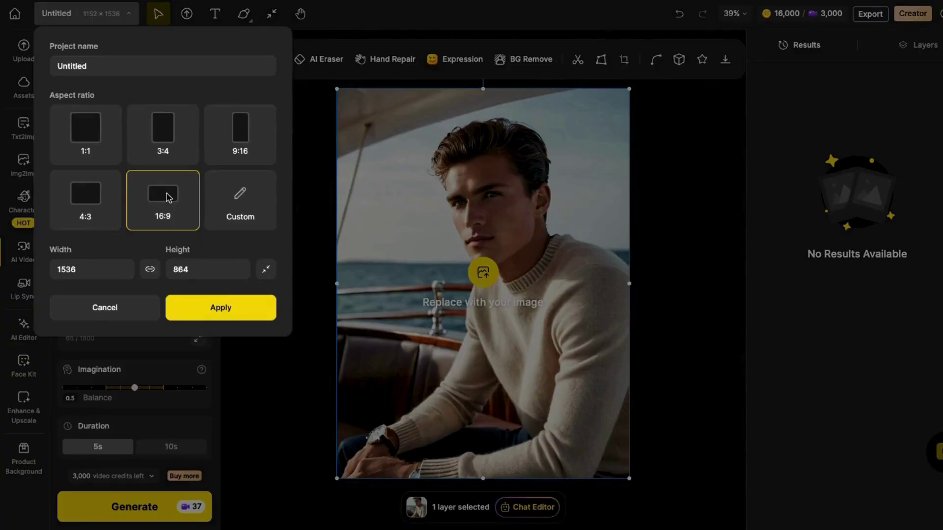
click(221, 313)
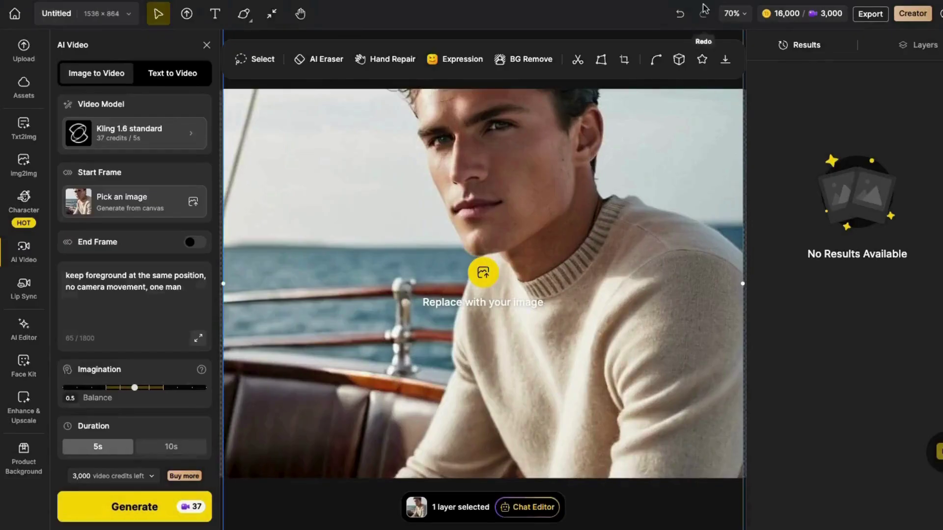
Place the image of the duckling standing in the stream on the canvas, covering the sample portrait.
click(742, 15)
click(742, 58)
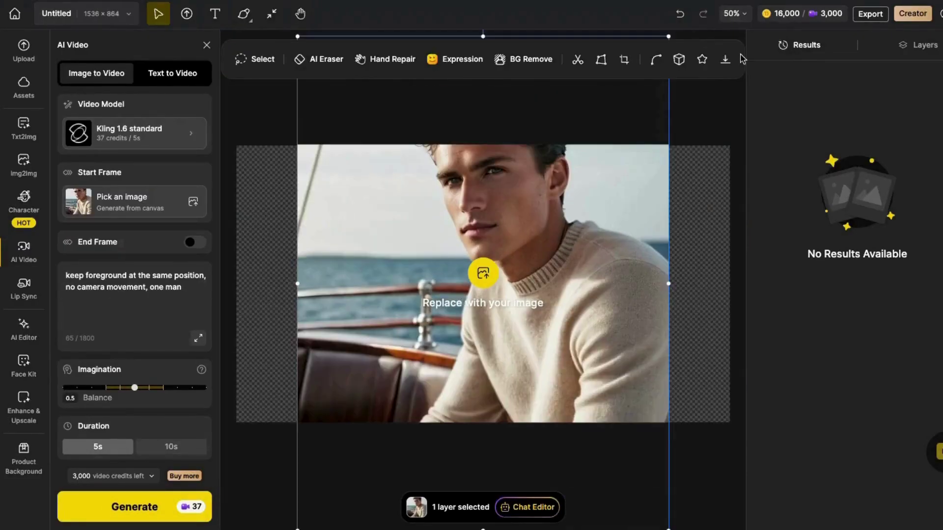
click(696, 457)
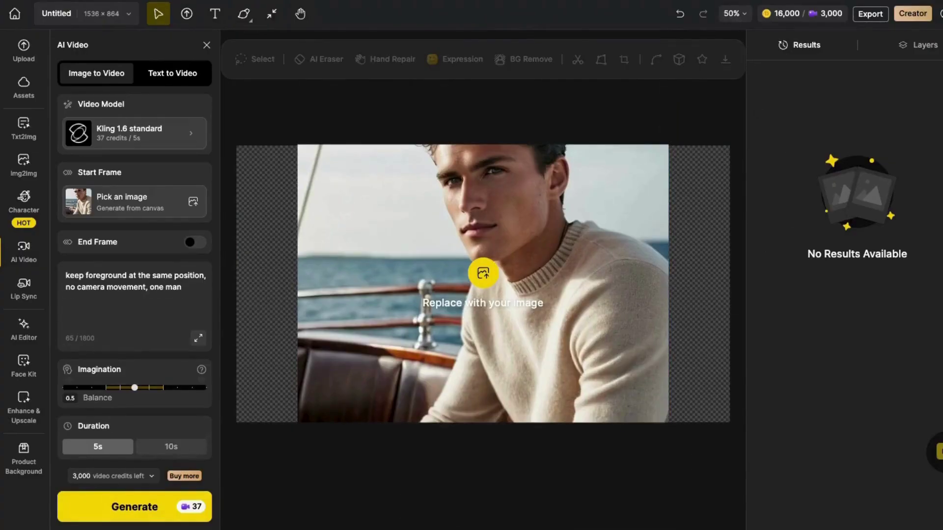
drag(933, 294, 331, 287)
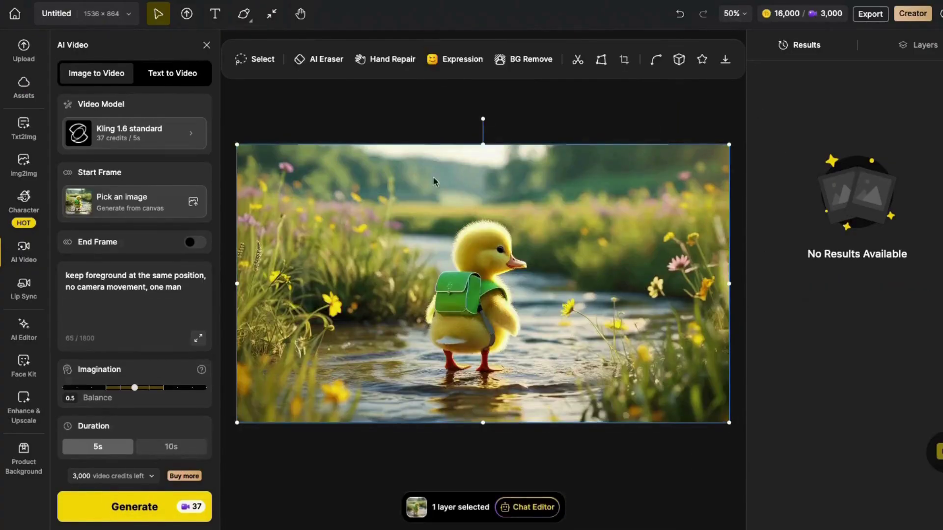
click(619, 473)
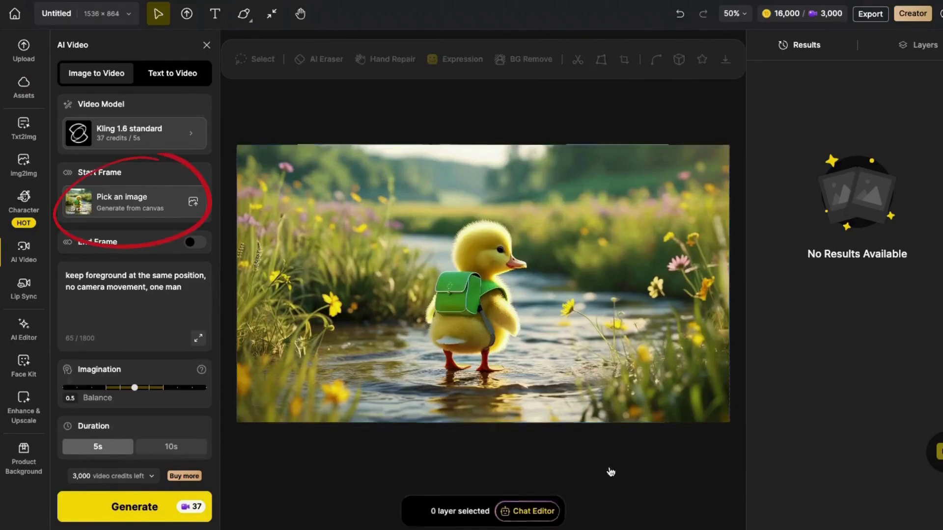
Pick the stream duckling image from the canvas as the video's start frame.
click(423, 293)
click(114, 199)
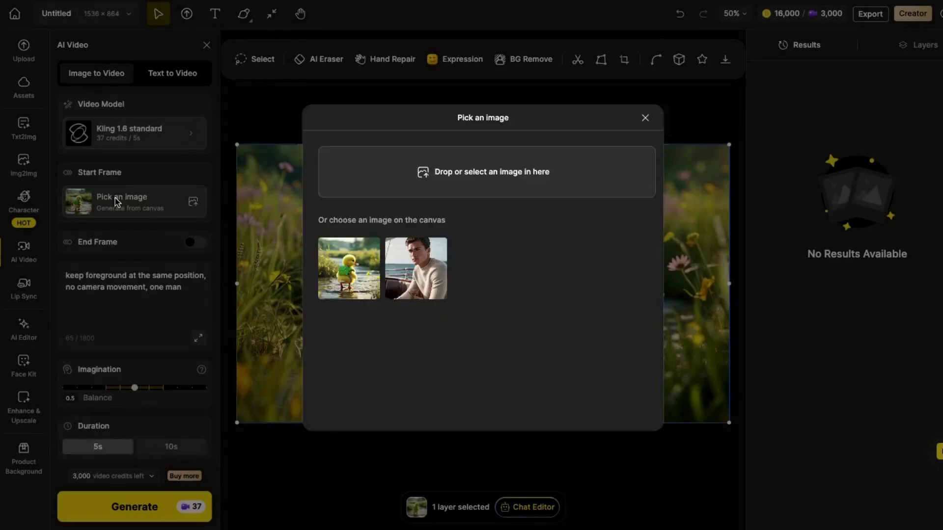
click(352, 273)
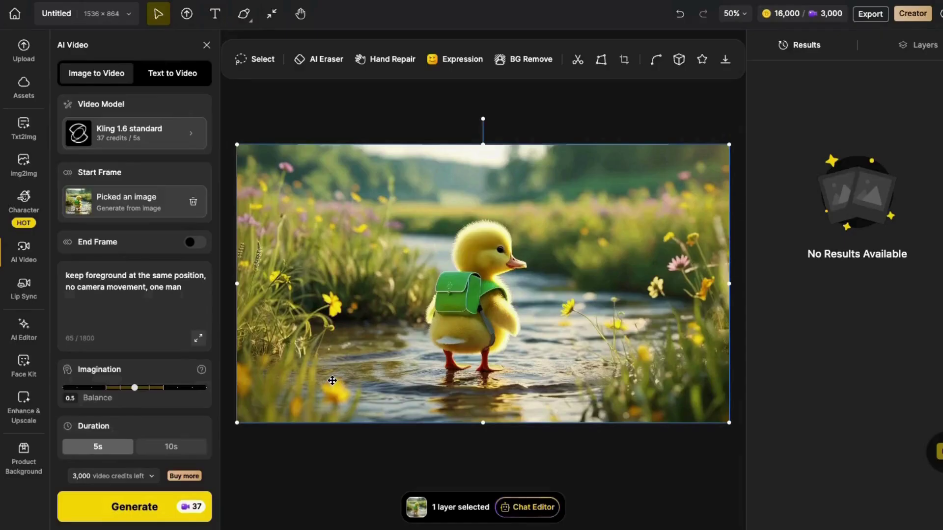
Replace the prompt with "Slow pan across a serene meadow. Zoom in on Sunny the duck looking curiously toward the water." and generate a 10-second clip.
click(123, 140)
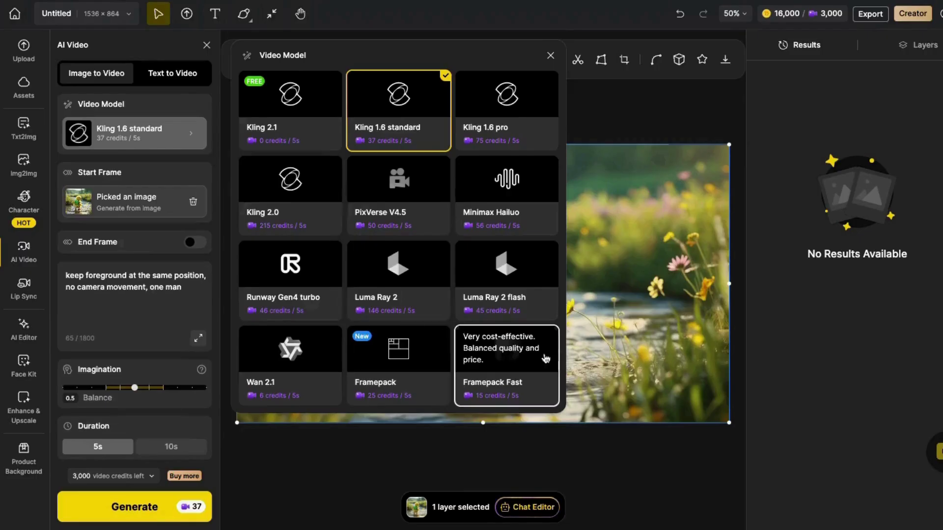
drag(183, 287, 50, 273)
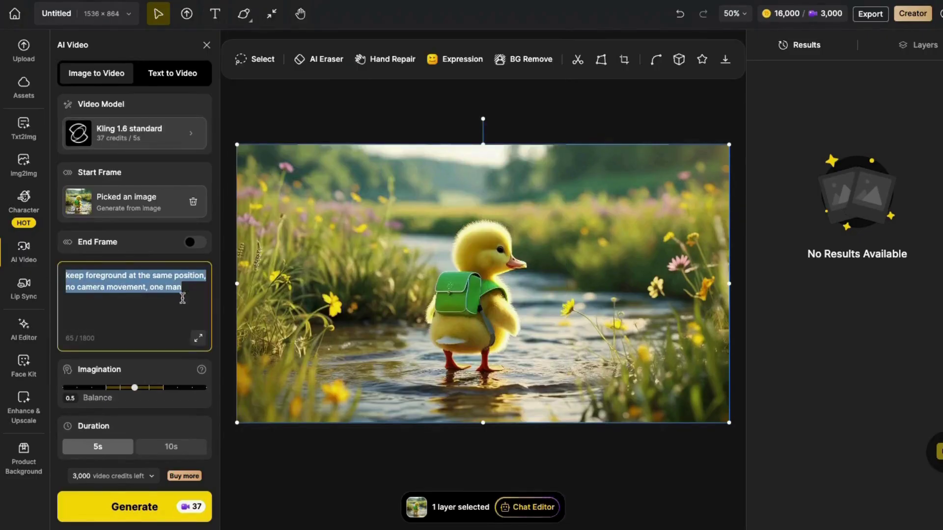
key(BackSpace)
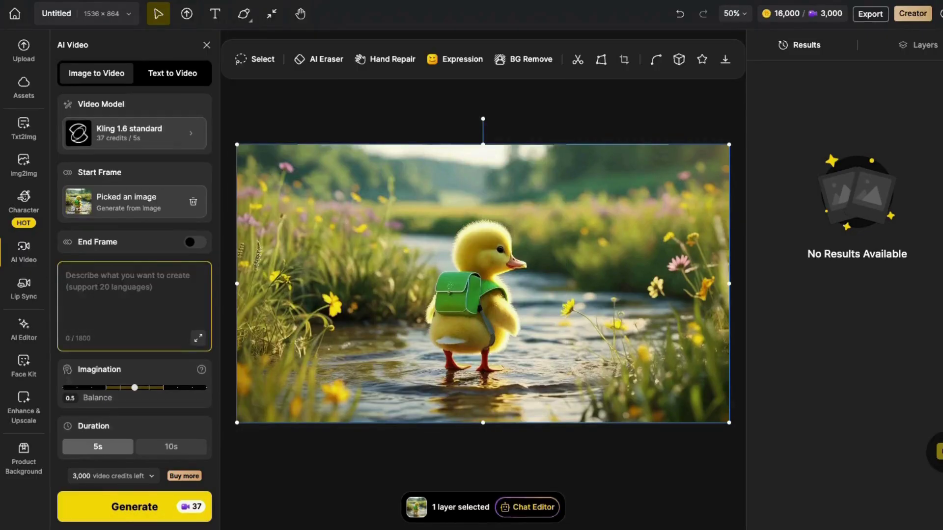
text(Slow pan across a serene meadow. Zoom in on Sunny the duck looking curiously toward the water.)
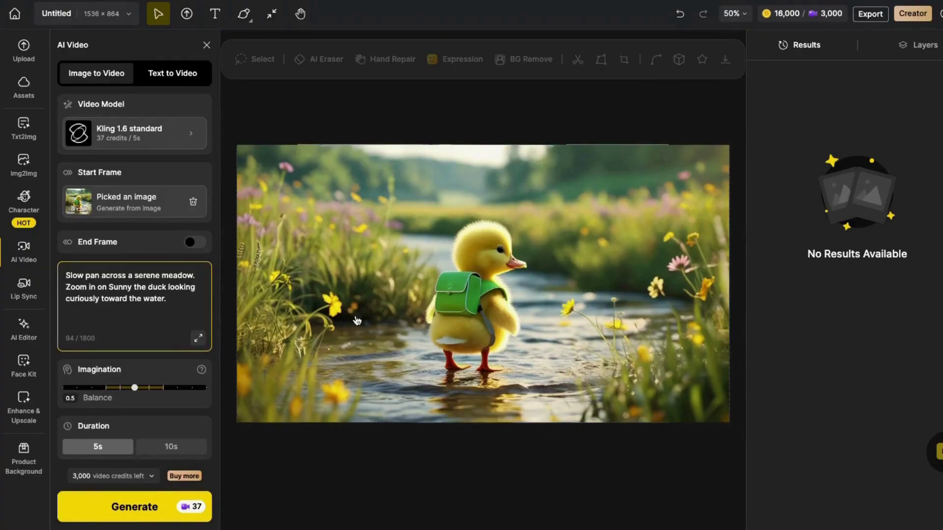
click(172, 456)
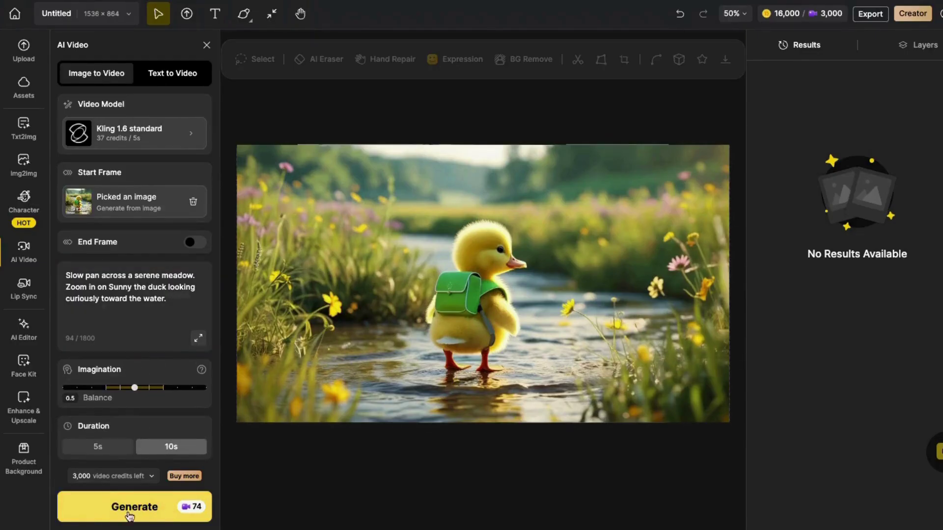
click(146, 515)
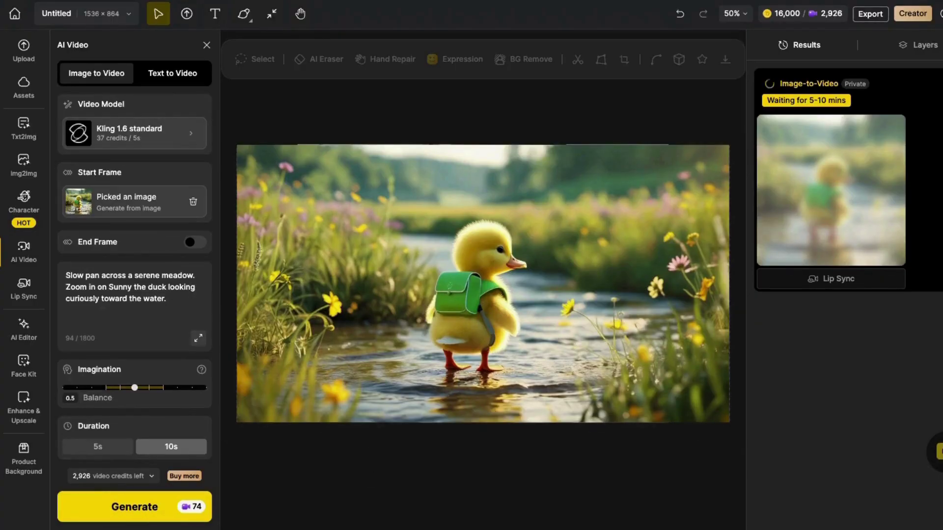
Add the red-flower duckling image as start frame and generate a 5-second clip with the prompt "Sunny the duck is looking around the meadow.".
drag(942, 275, 514, 287)
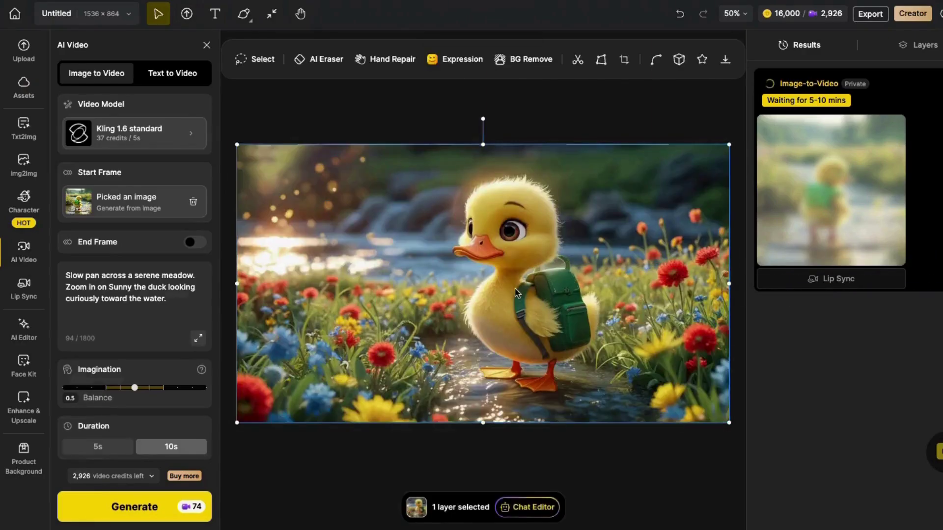
click(127, 199)
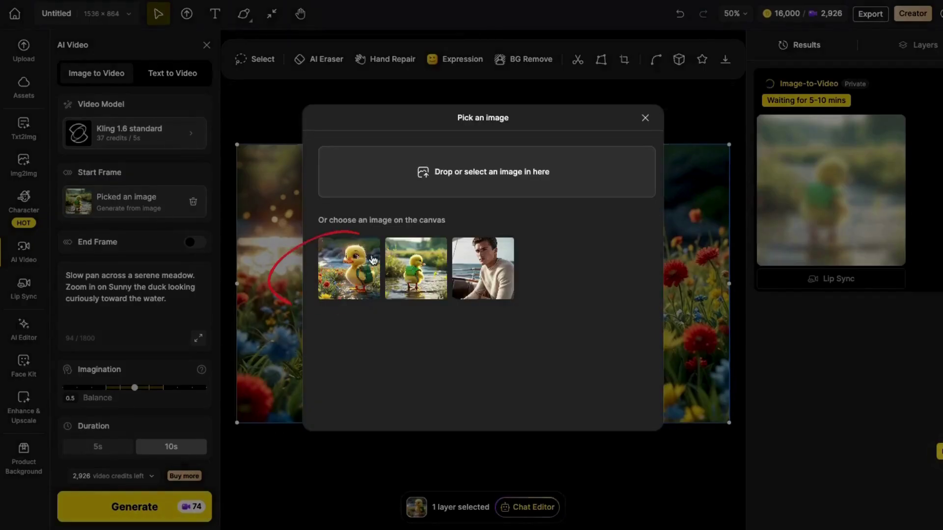
click(336, 268)
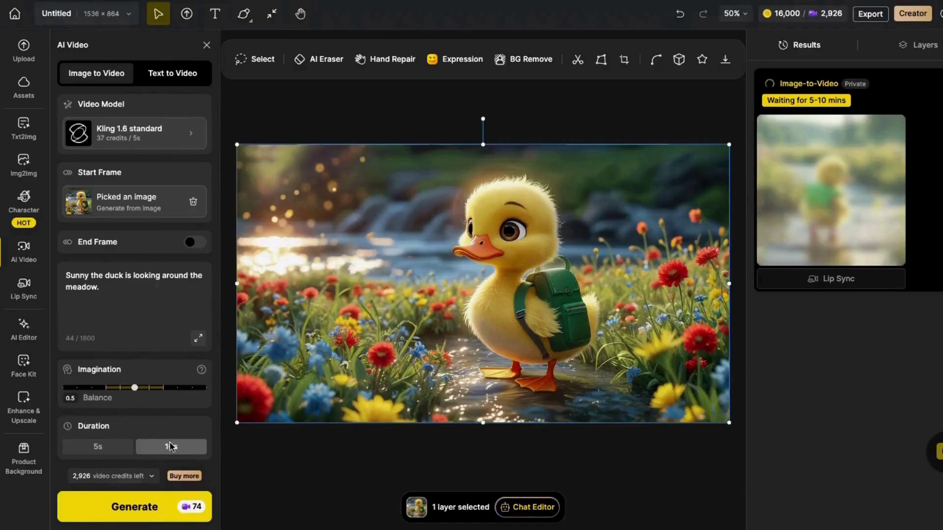
click(98, 447)
click(117, 507)
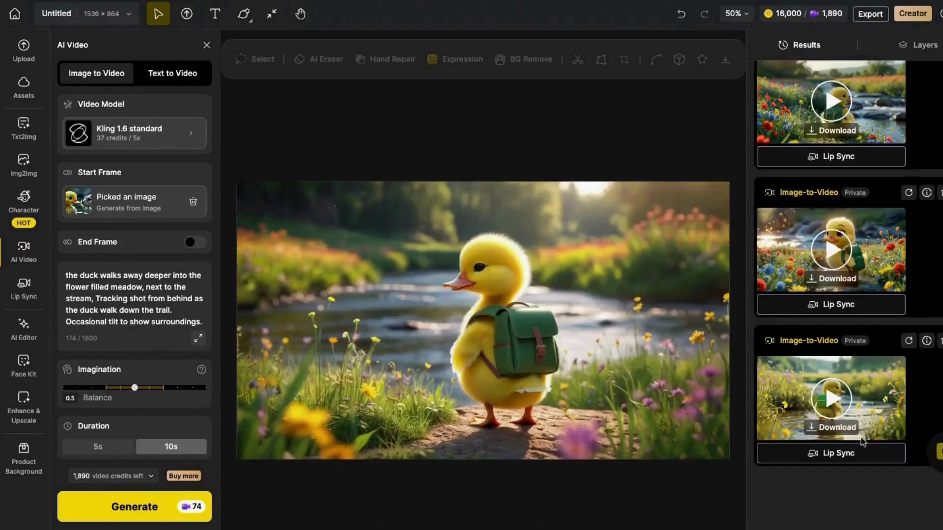
Play back the generated duckling clips from the video results.
click(831, 404)
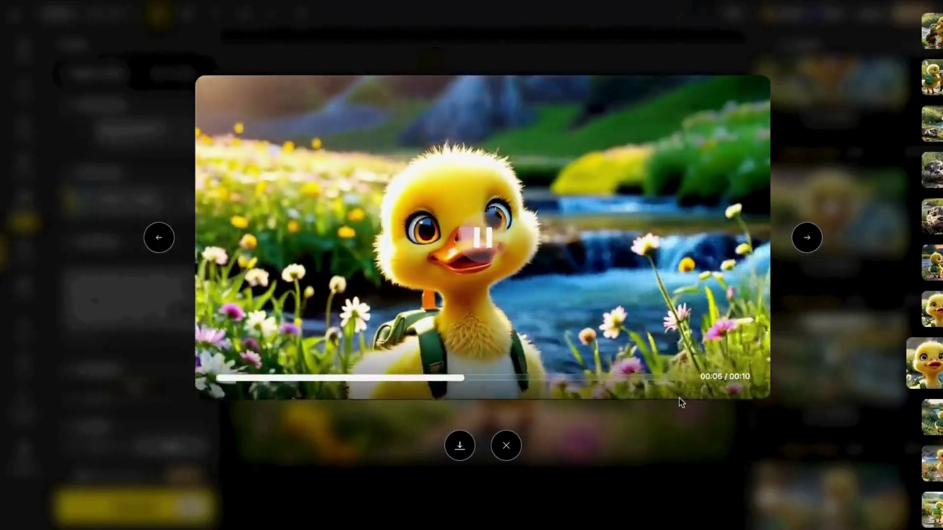
click(506, 445)
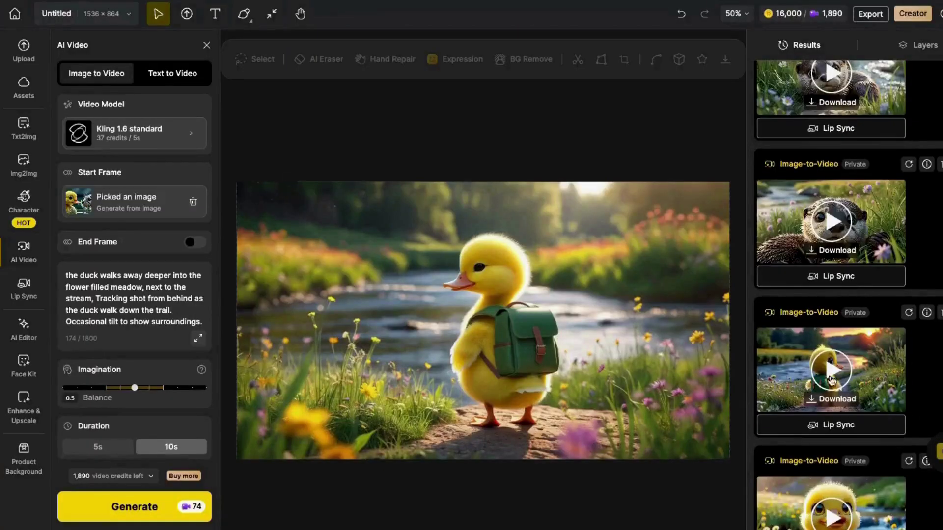
click(831, 380)
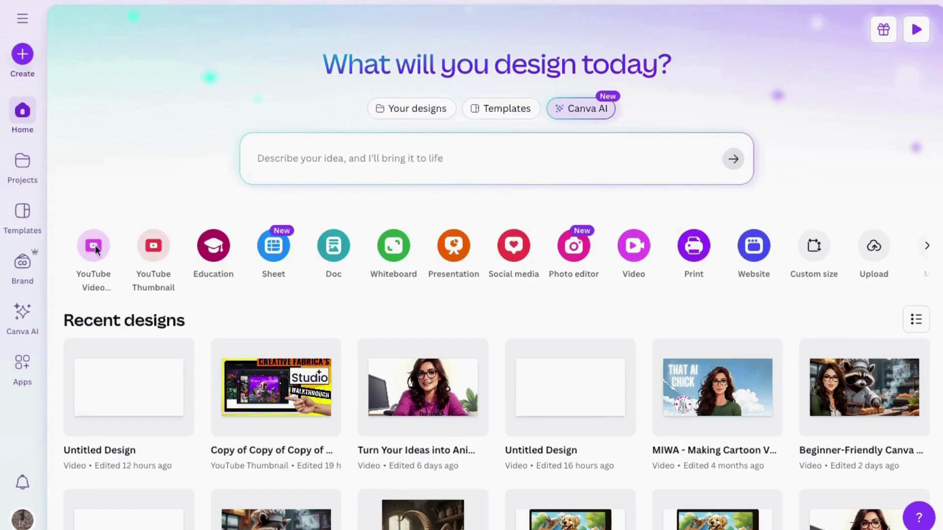
Create a landscape 1920 × 1080 px video design and add seven more blank pages to its timeline.
click(641, 252)
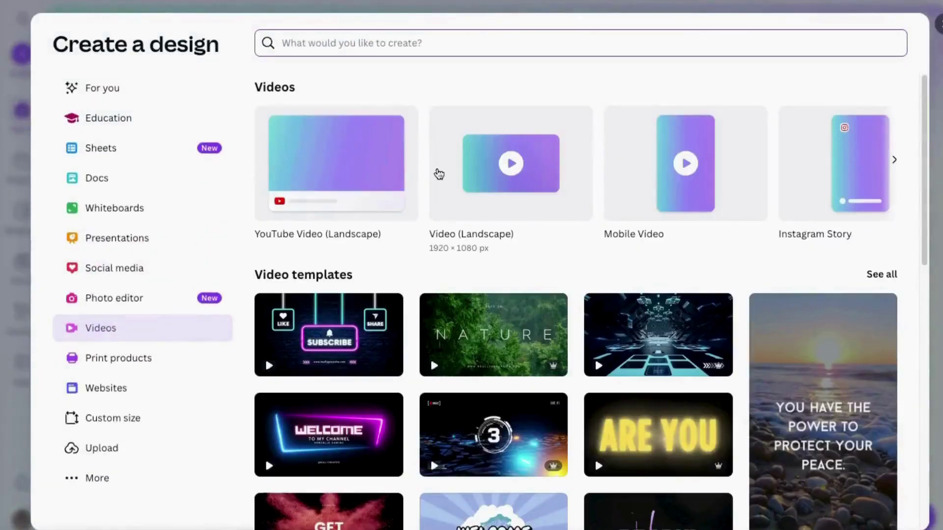
click(509, 166)
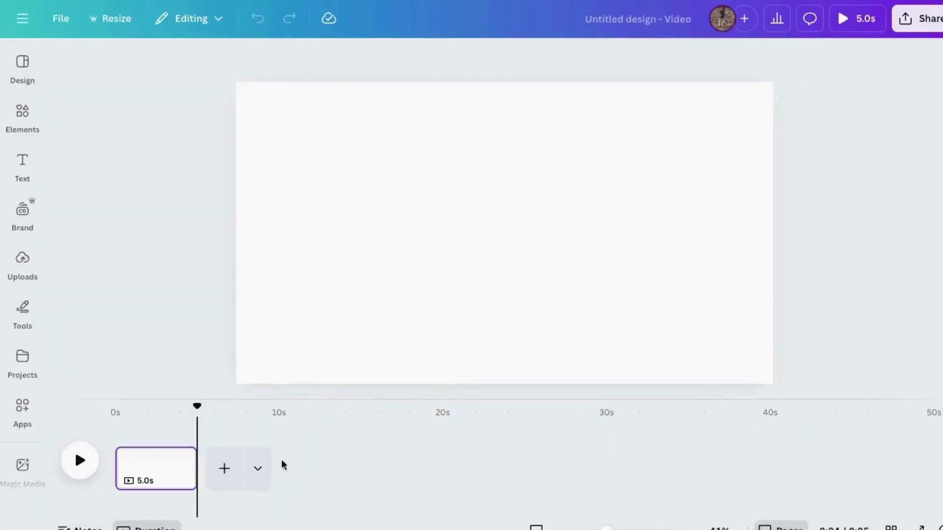
click(230, 471)
click(307, 472)
click(405, 475)
click(473, 472)
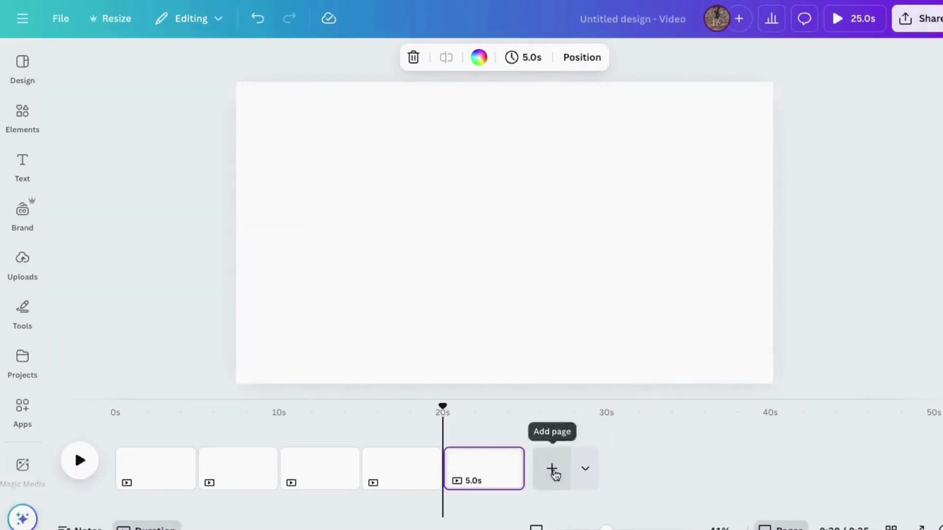
click(552, 472)
click(635, 472)
click(713, 469)
Put the uploaded 10.4-second stream duckling clip on the first page and the 5.1-second flower meadow clip on the second page.
click(167, 467)
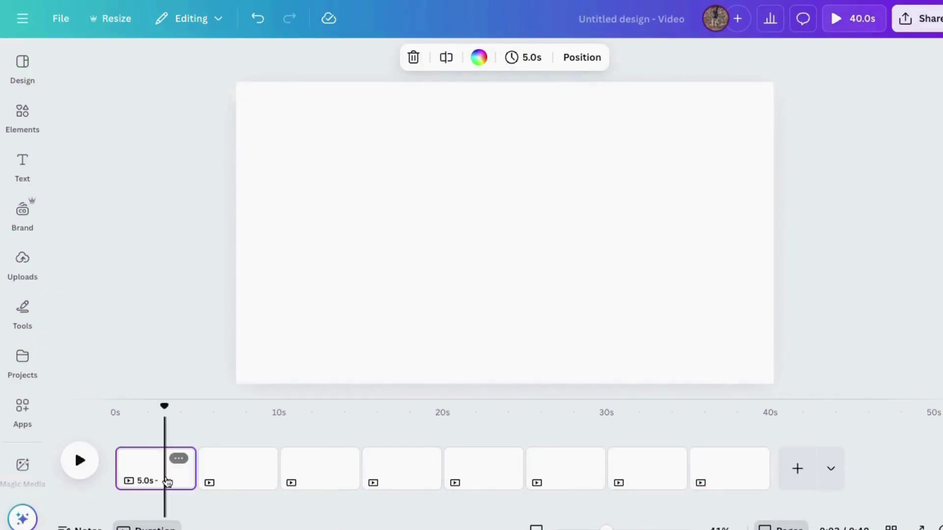
click(41, 264)
click(236, 165)
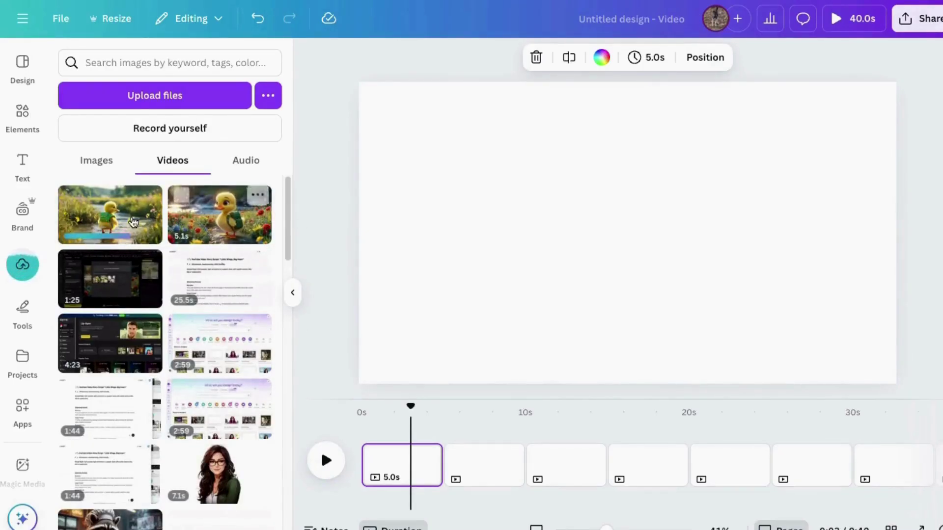
drag(126, 223, 568, 263)
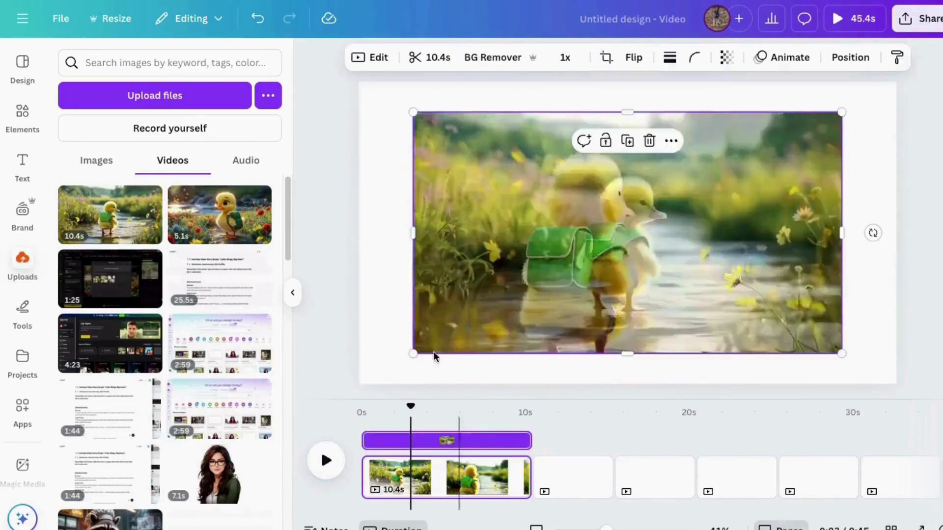
click(566, 470)
click(273, 239)
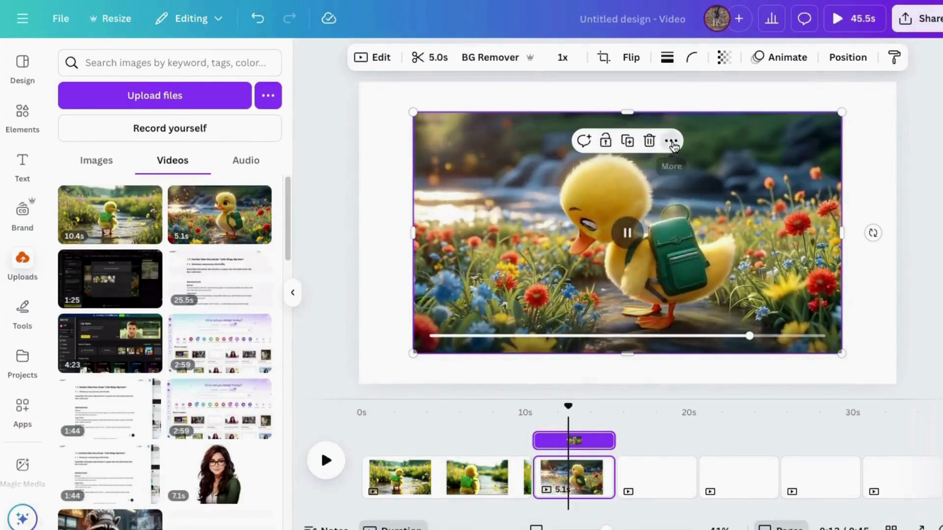
Set the duckling videos on the second and first pages as their page backgrounds.
click(668, 142)
click(727, 507)
click(452, 468)
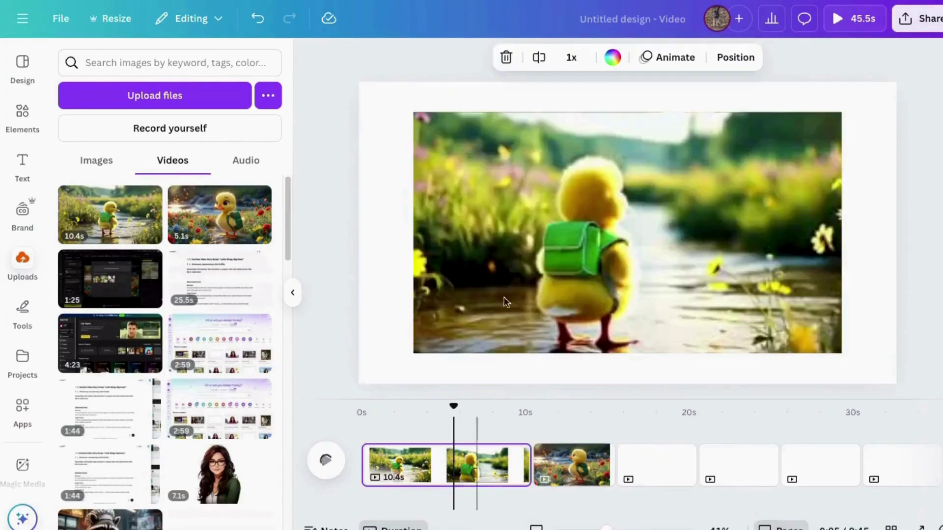
click(625, 202)
click(670, 141)
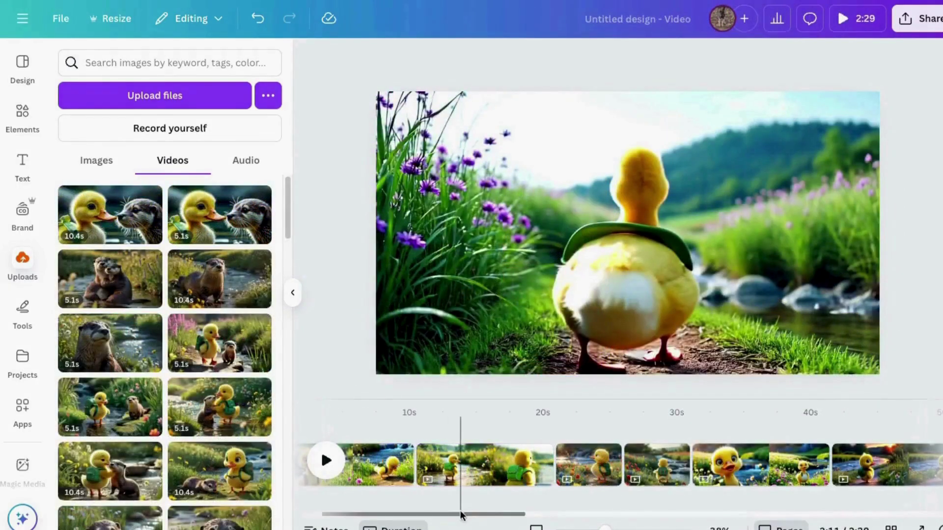
Set the clip of the duckling walking away beside the stream, near the timeline's end, as its page background.
drag(460, 513, 868, 513)
click(882, 478)
click(693, 201)
click(671, 91)
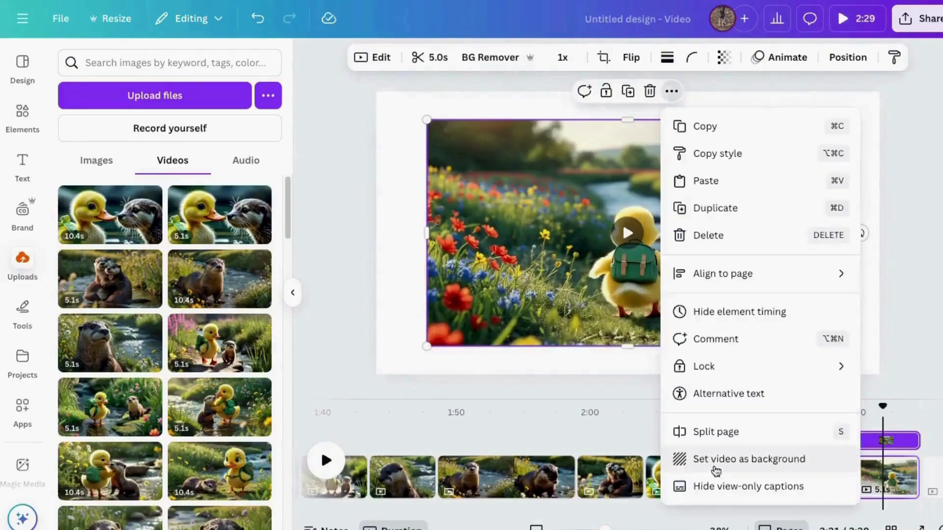
click(711, 467)
Insert a blank page at the start of the timeline and give it a black background.
drag(737, 514, 304, 518)
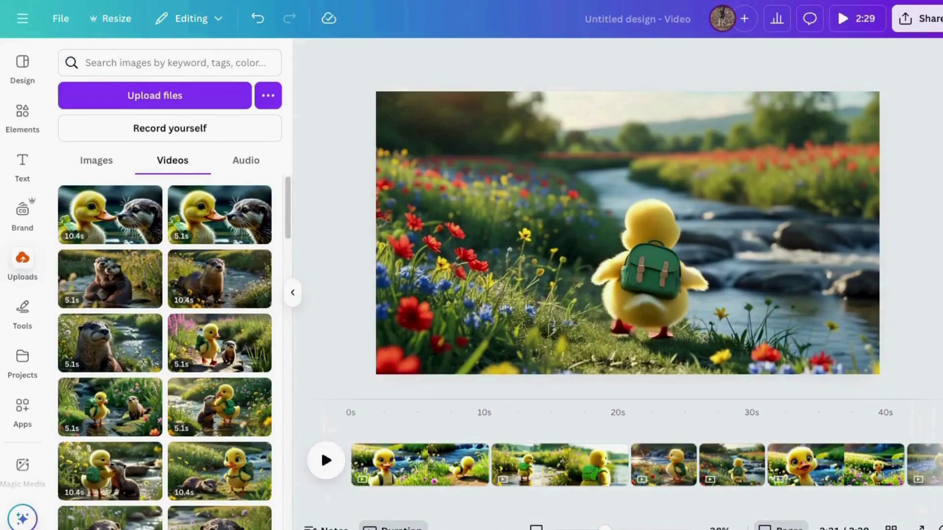
scroll(644, 464, left, 1)
click(501, 455)
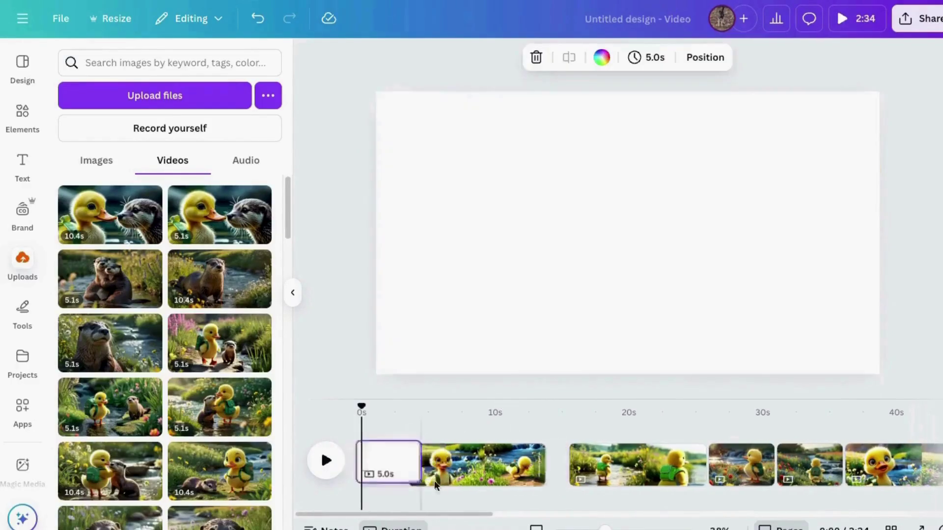
click(601, 57)
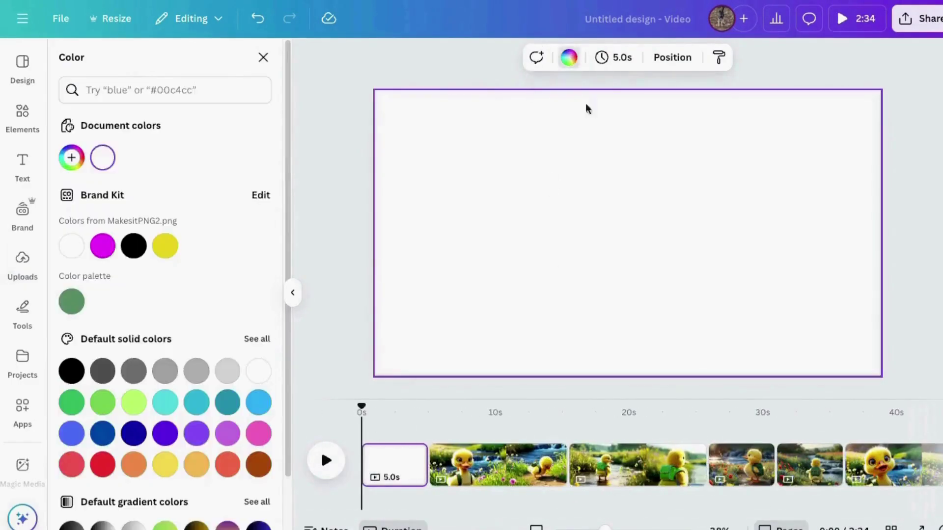
click(133, 245)
Add the title "Little Wings, Big Heart" as a heading on the black opening page, scaled to size 108 and centred.
click(16, 168)
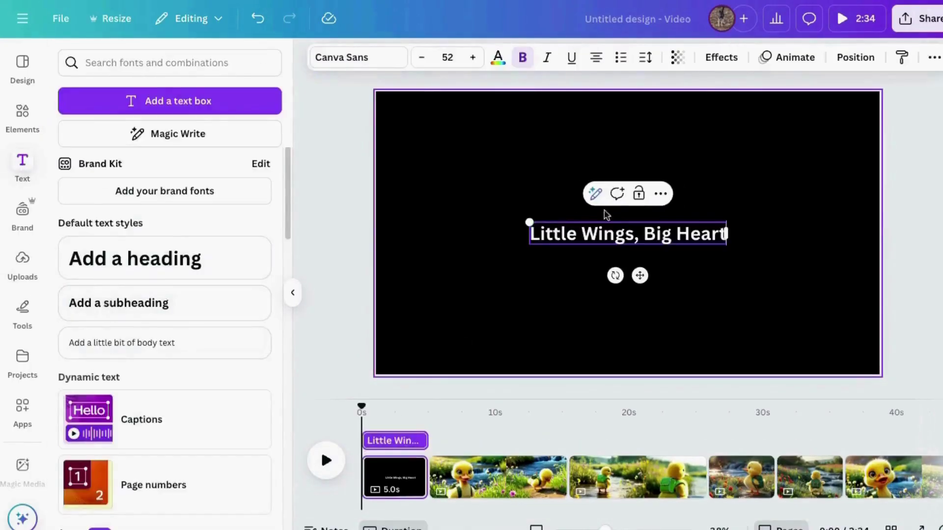
drag(529, 221, 360, 202)
click(404, 193)
drag(563, 228, 647, 237)
drag(444, 213, 404, 209)
drag(561, 232, 580, 235)
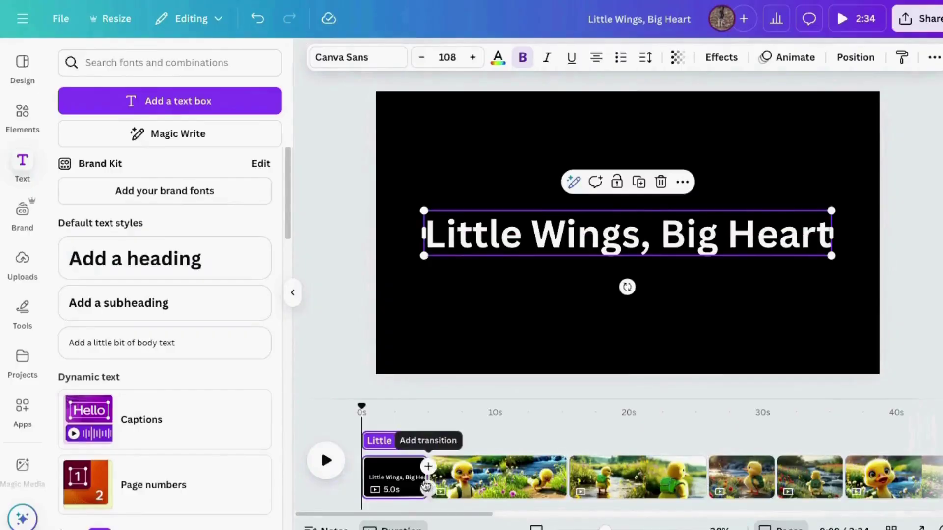
Put a 0.5-second Dissolve transition after the title page and shorten that page to 3.4 seconds.
click(425, 484)
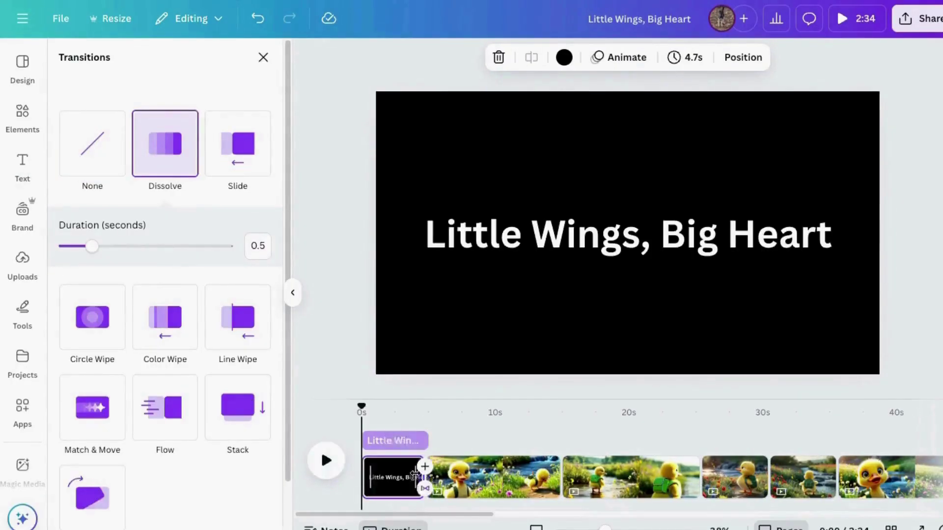
drag(415, 474, 403, 473)
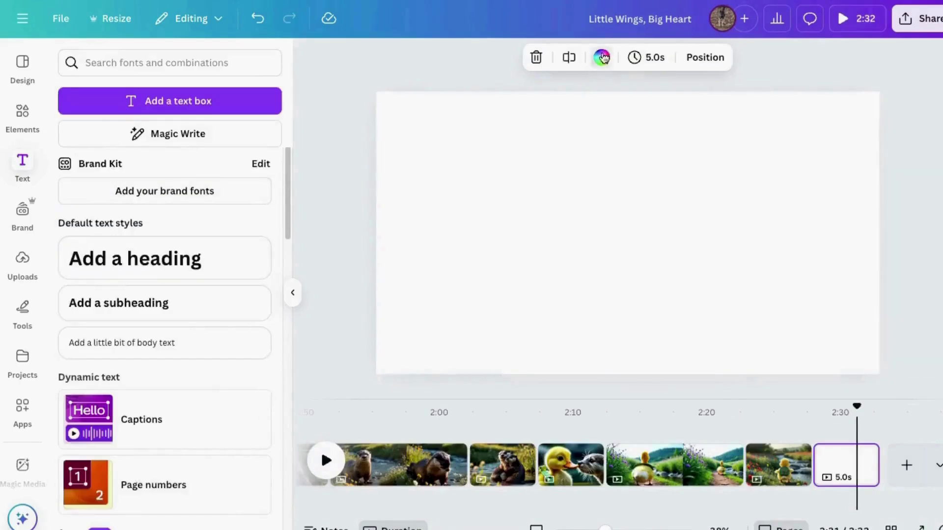
Give the blank last page a black background and add the centred closing line "Be kind. Be brave. Be like Sunny.".
click(603, 58)
click(24, 175)
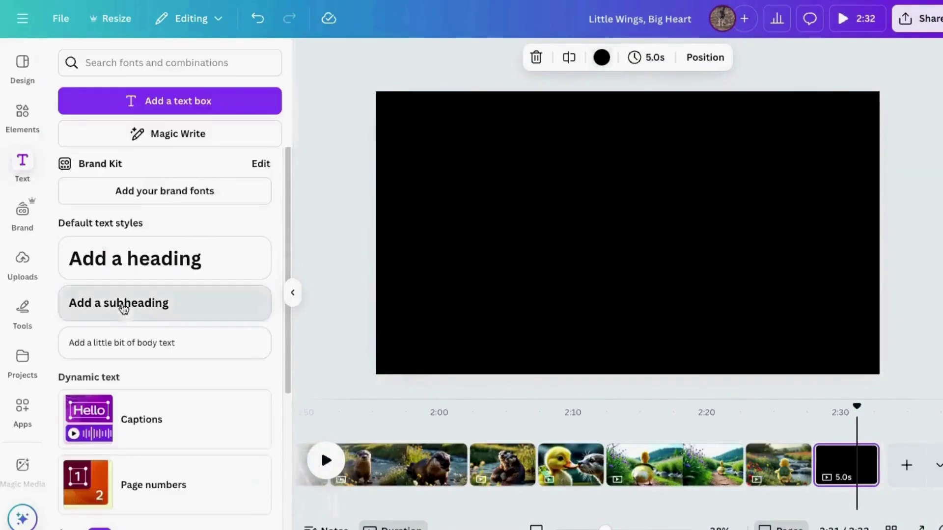
click(121, 305)
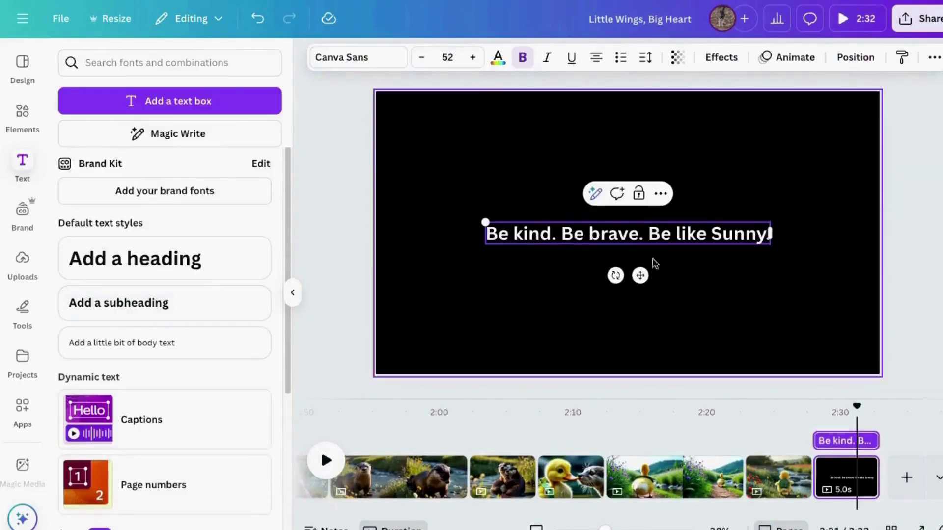
drag(485, 222, 438, 218)
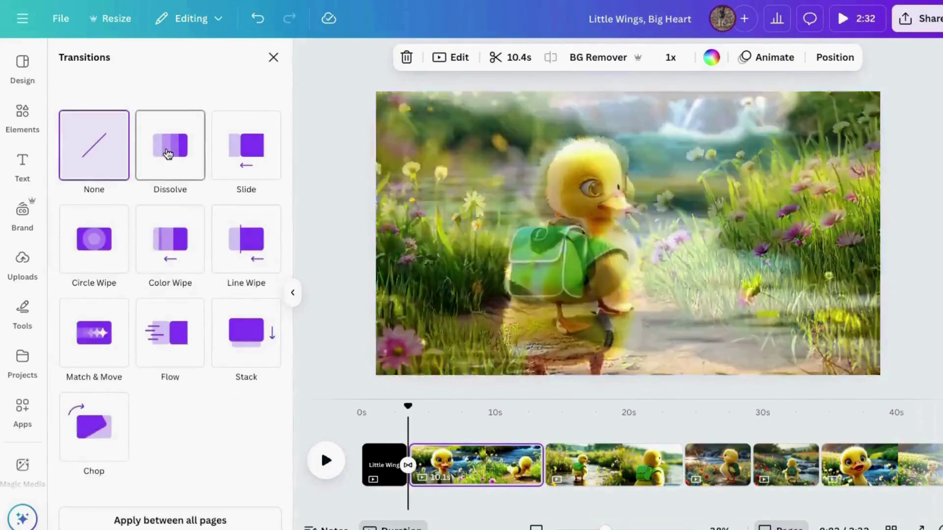
Put a 0.5-second Dissolve transition after the first duckling clip and apply it between all pages.
click(165, 143)
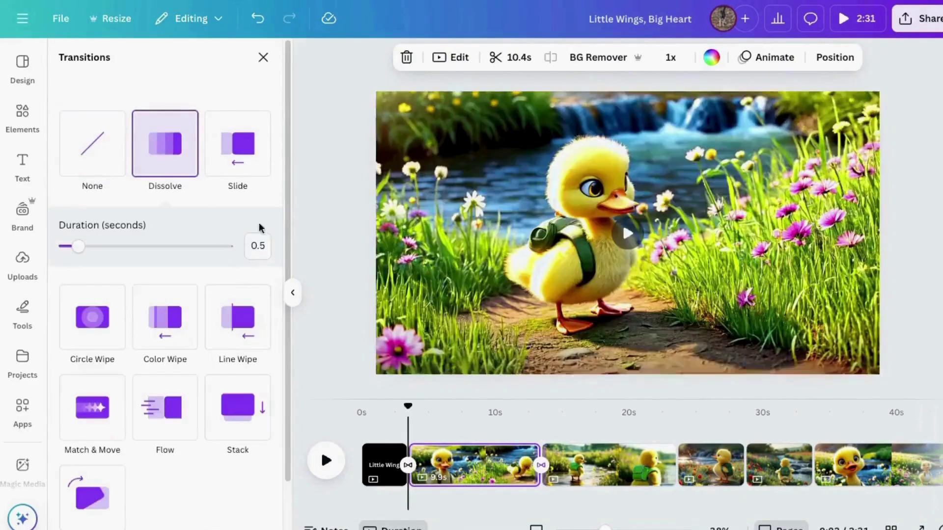
scroll(128, 232, down, 2)
click(168, 517)
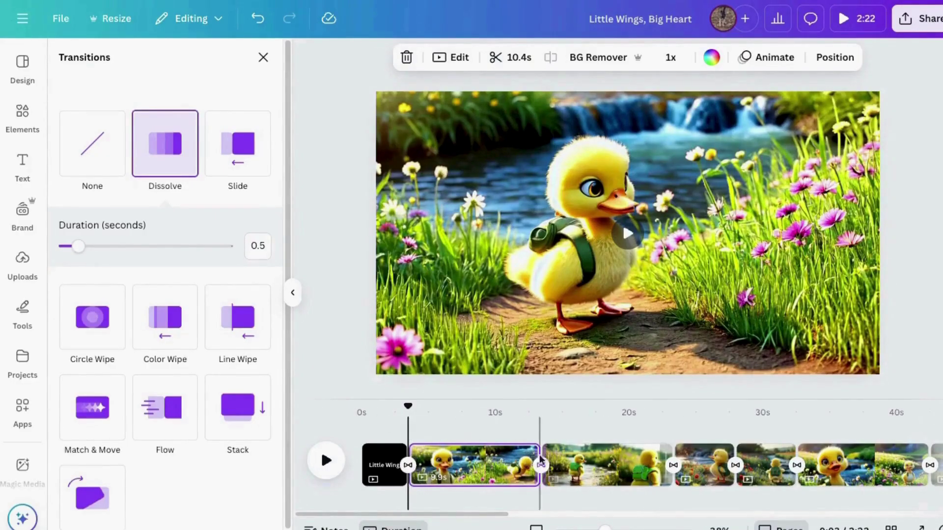
Preview the first duckling clip after the title page and set its video speed to 1.25x.
click(326, 462)
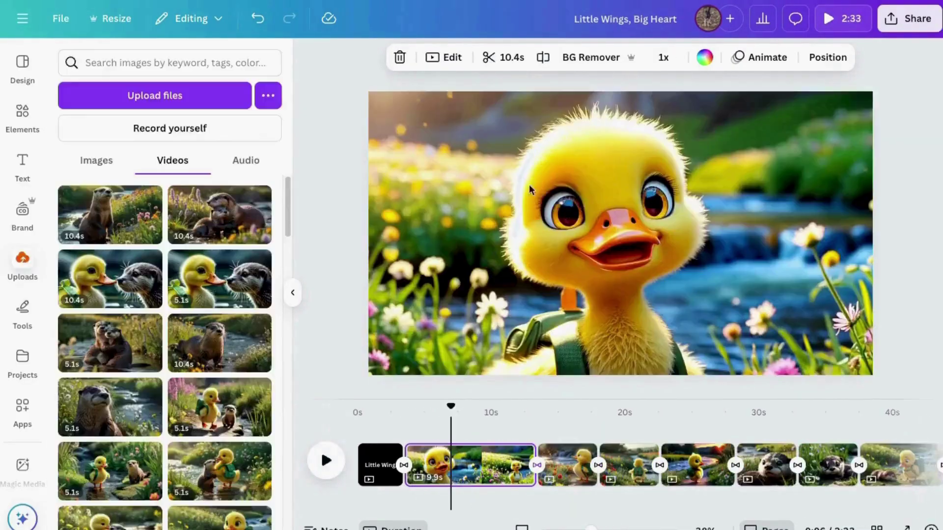
click(670, 57)
drag(635, 113, 653, 114)
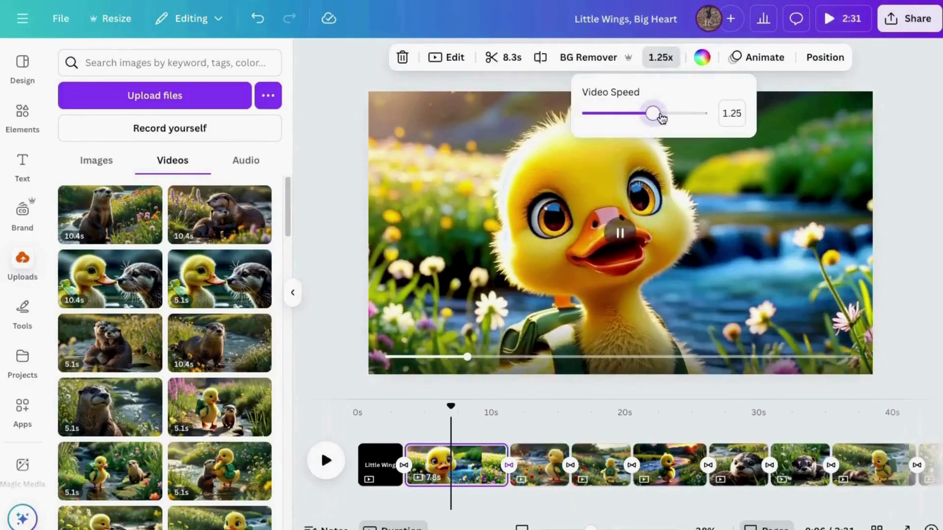
Review the order of clips and transitions through the end of the timeline, and return the playhead to the start.
scroll(472, 464, right, 5)
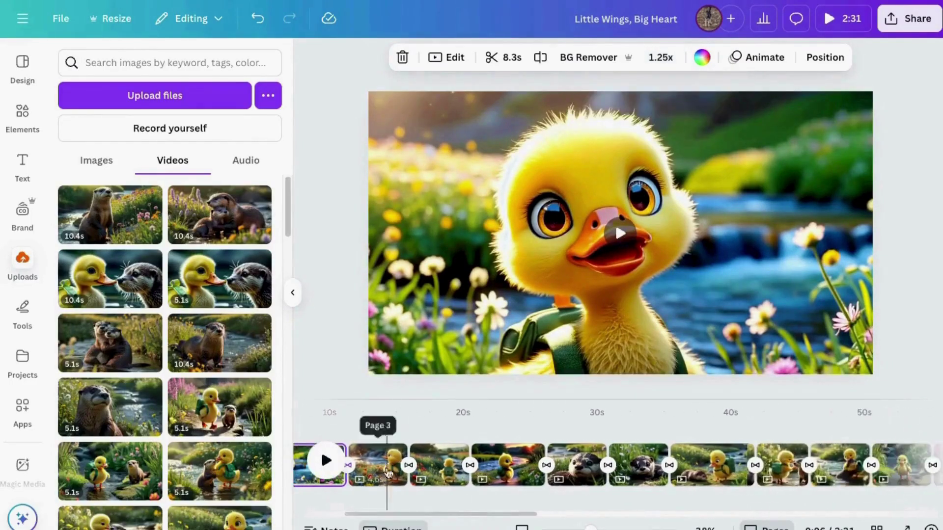
scroll(611, 468, right, 15)
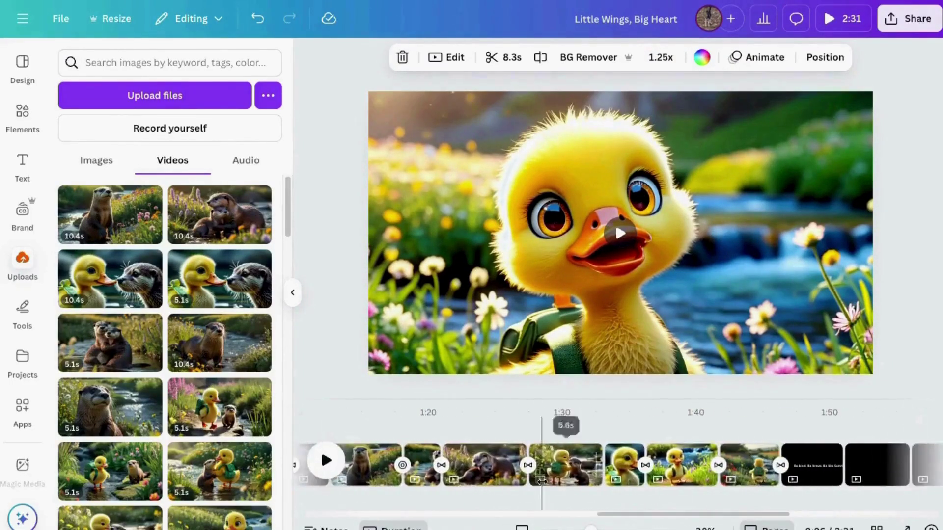
scroll(706, 453, right, 10)
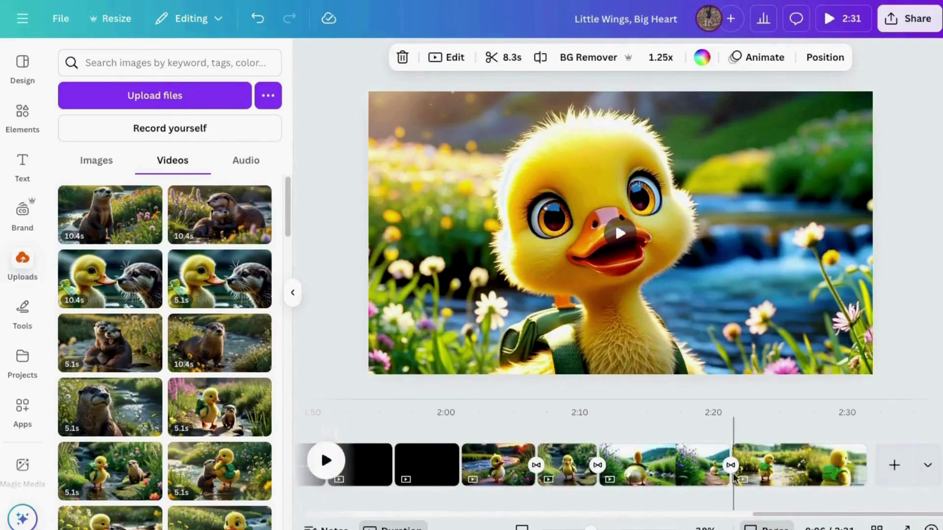
drag(769, 515, 319, 514)
drag(431, 406, 339, 407)
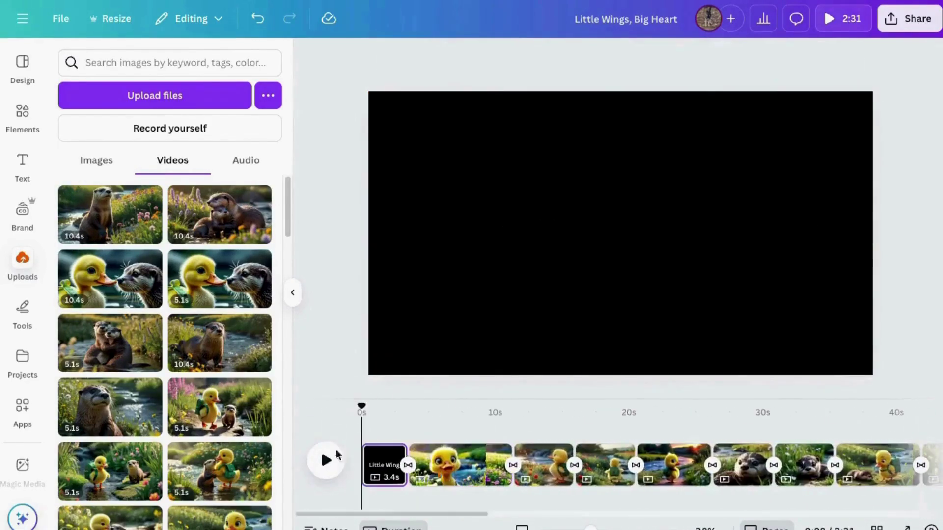
Upload the nature and animal sound files and add stream-3-29861.mp3 at the start of the timeline.
click(810, 1)
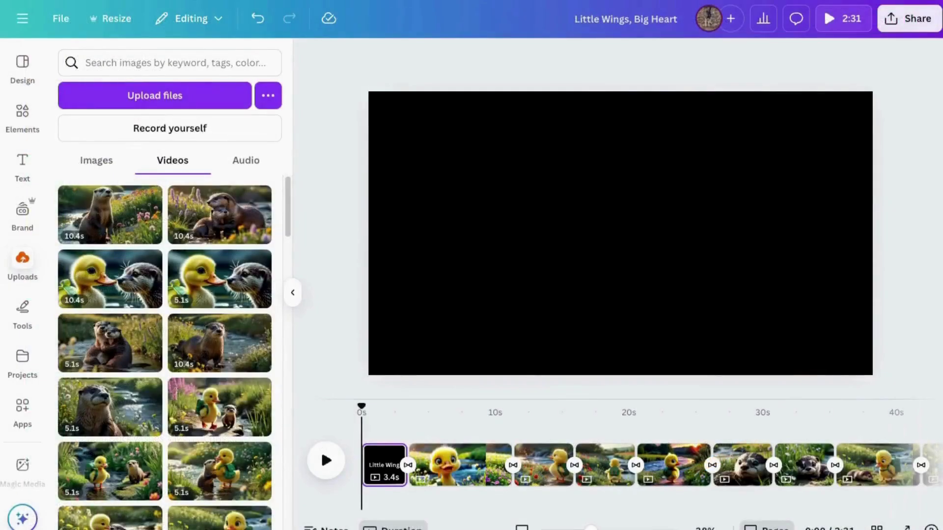
drag(98, 294, 175, 257)
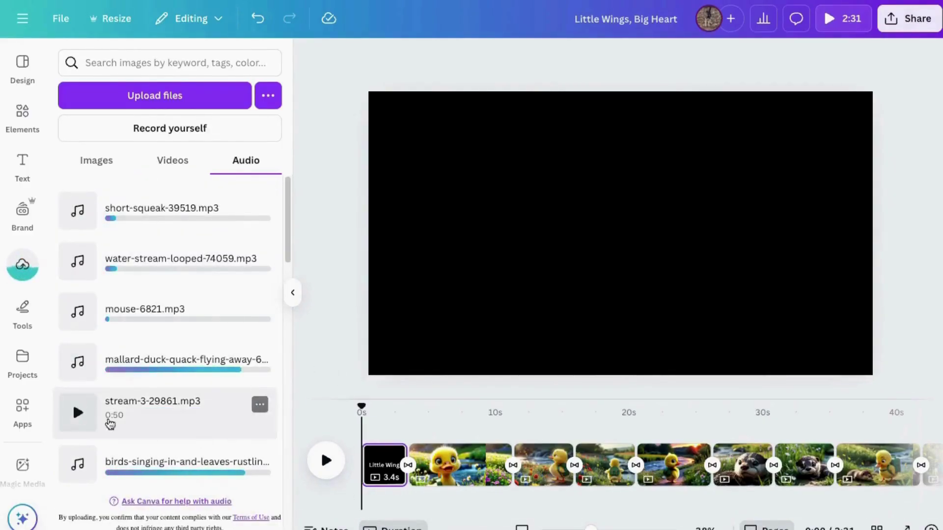
mouse_move(360, 407)
mouse_down()
mouse_move(420, 411)
mouse_move(361, 411)
mouse_up()
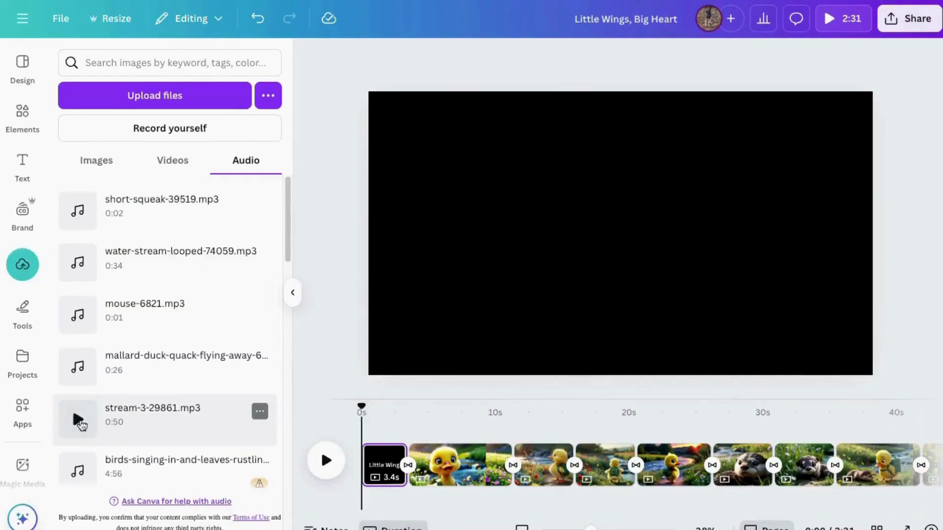
click(78, 421)
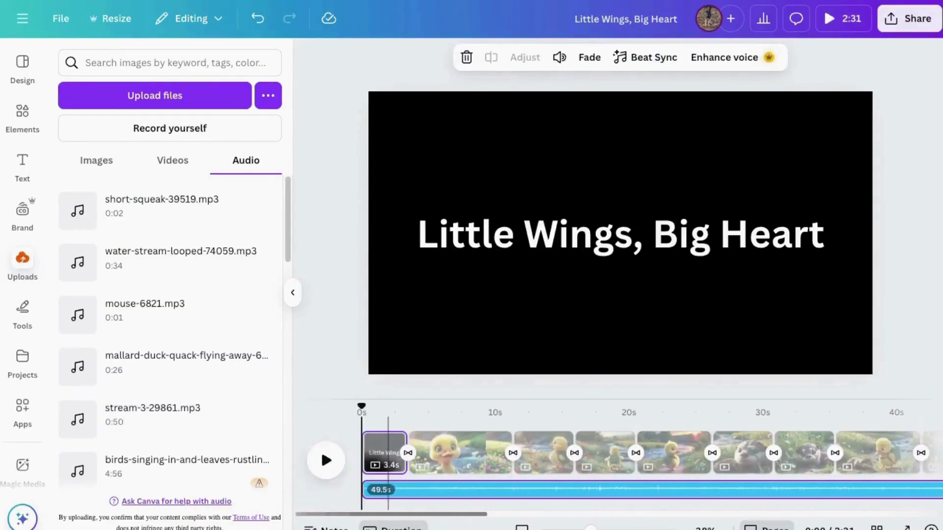
click(326, 461)
click(327, 461)
Duplicate the stream audio track twice so the sound continues through the closing text page.
drag(417, 514, 567, 515)
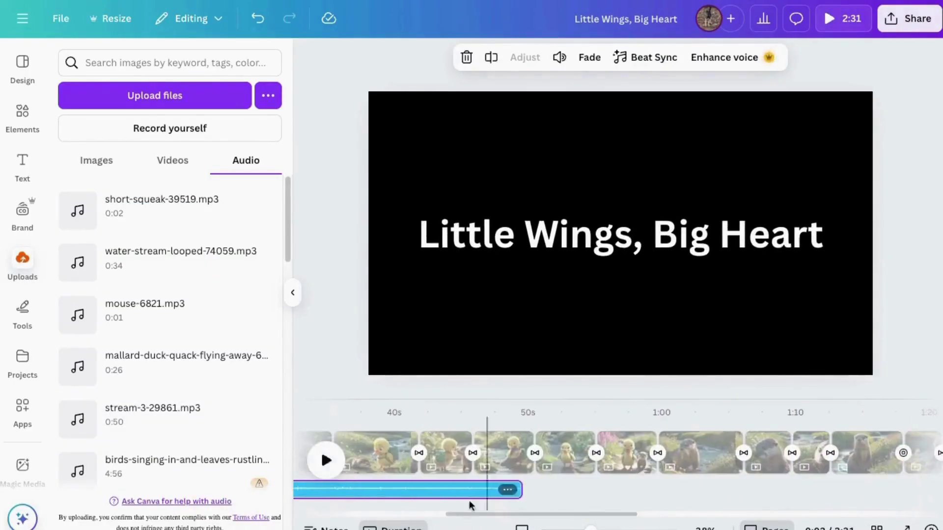
right_click(445, 489)
click(525, 281)
scroll(392, 482, right, 10)
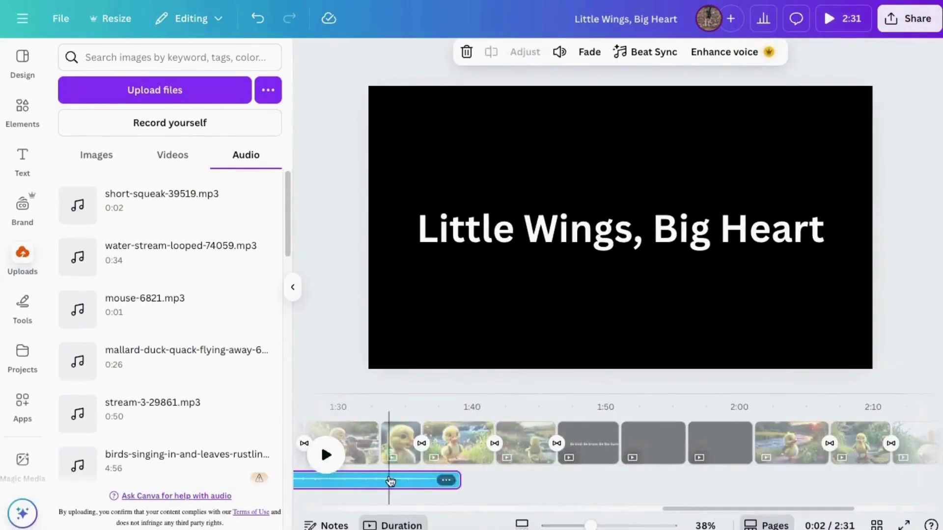
right_click(391, 481)
click(461, 255)
Change the background of the two blank black pages after the closing text page to white.
drag(683, 508, 722, 507)
click(542, 441)
click(594, 52)
click(129, 158)
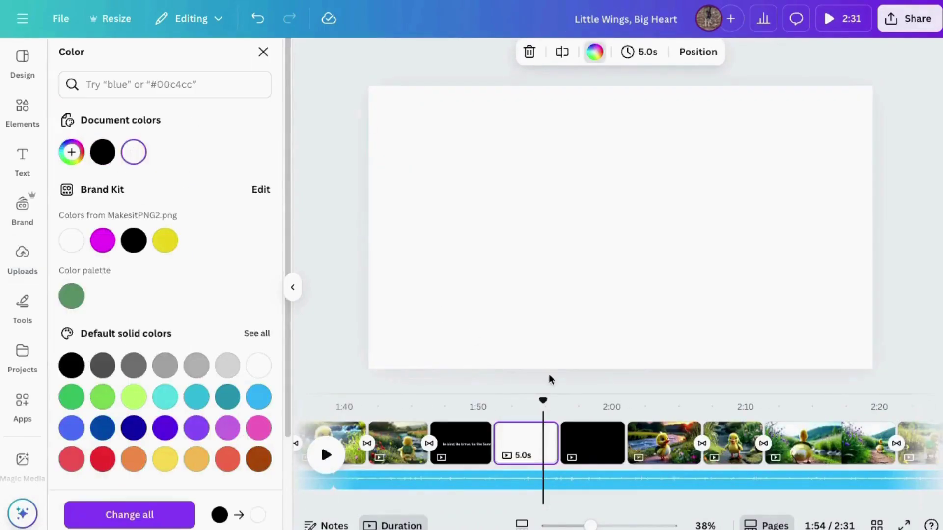
click(579, 439)
click(132, 156)
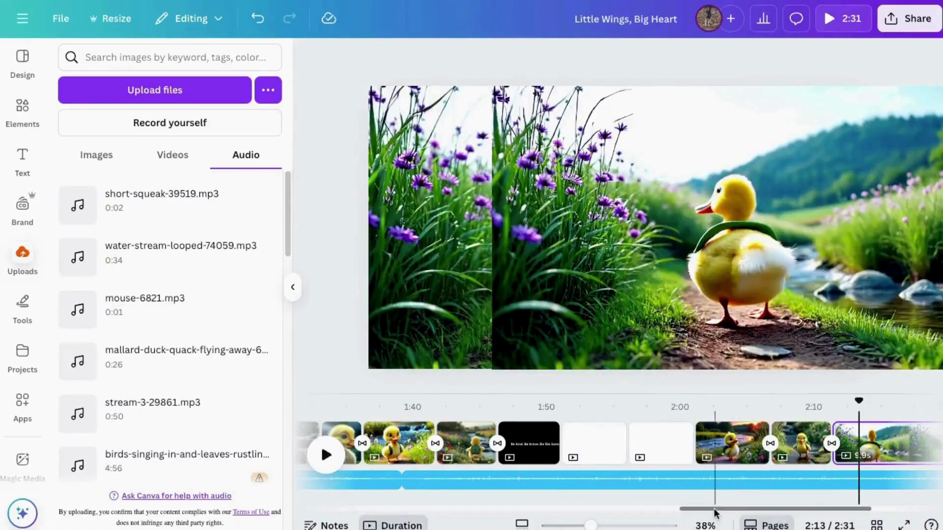
Trim the last stream audio track to the end of the closing text page and give it a 2.5-second fade-out.
mouse_move(714, 510)
mouse_down()
mouse_move(597, 509)
mouse_move(698, 506)
mouse_up()
click(522, 480)
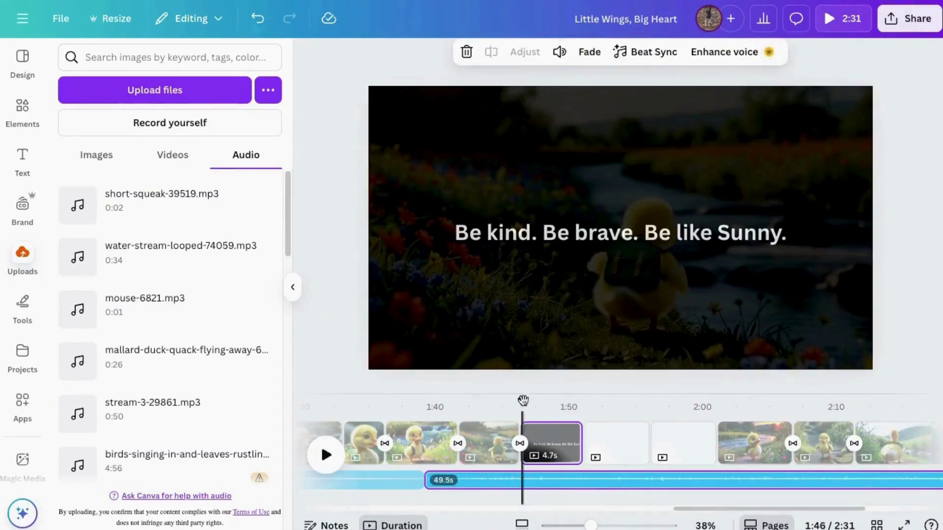
drag(523, 400, 585, 428)
drag(691, 509, 770, 509)
drag(819, 480, 438, 482)
click(589, 51)
drag(483, 161, 488, 166)
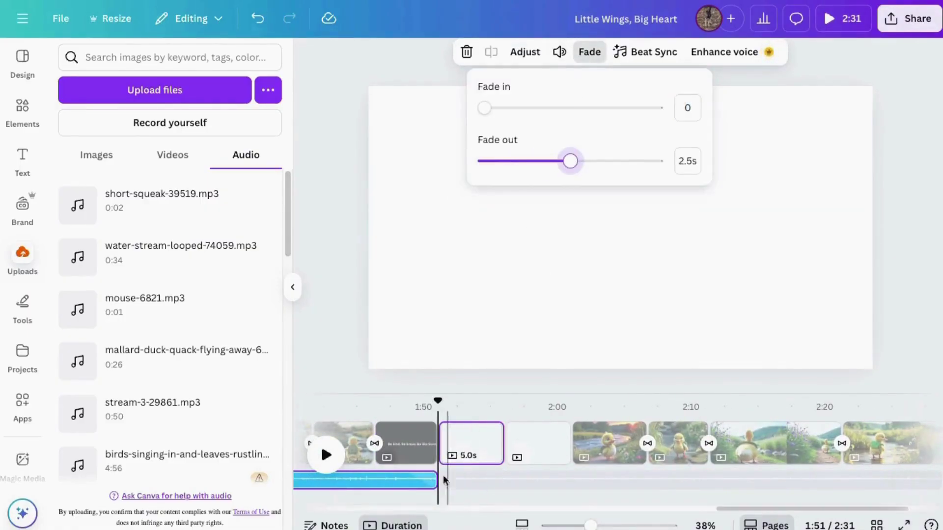
Add water-stream-looped-74059.mp3 starting at about 2 seconds under the title page and set its volume to 79.
drag(800, 510, 141, 506)
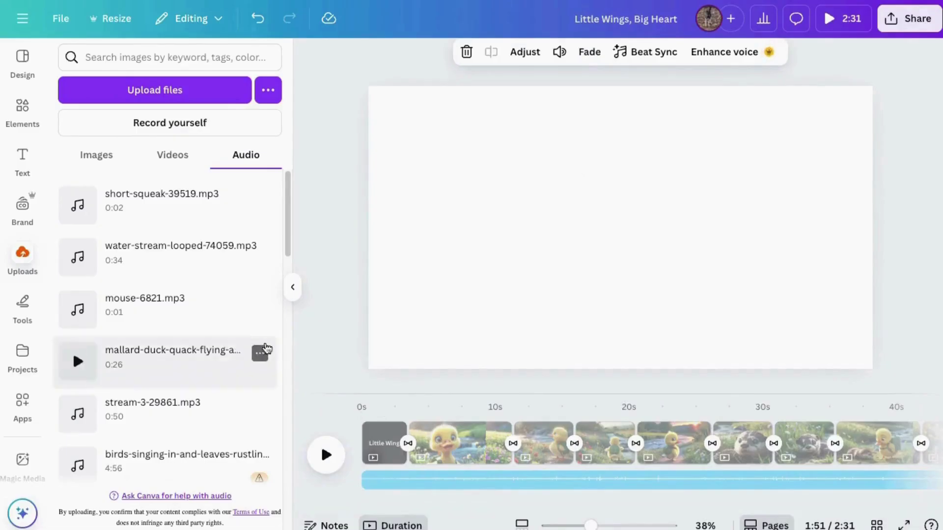
drag(138, 251, 421, 491)
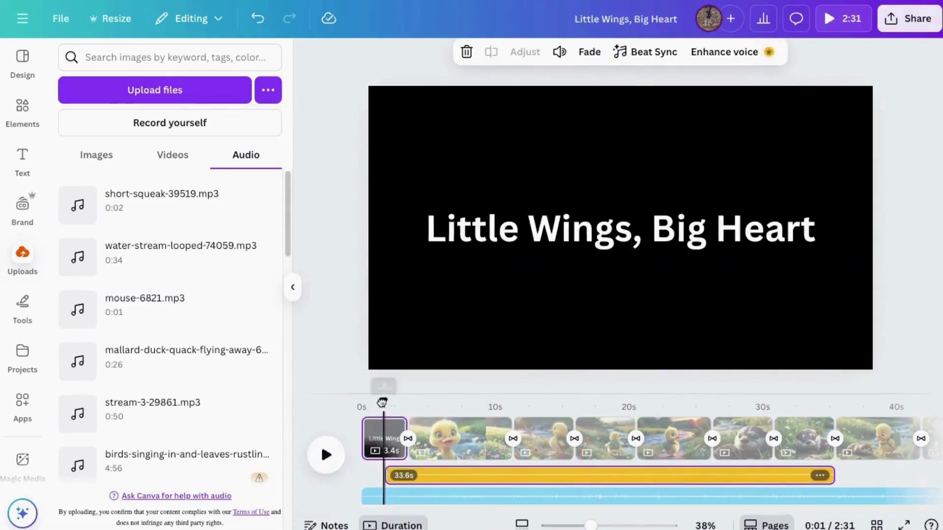
click(326, 455)
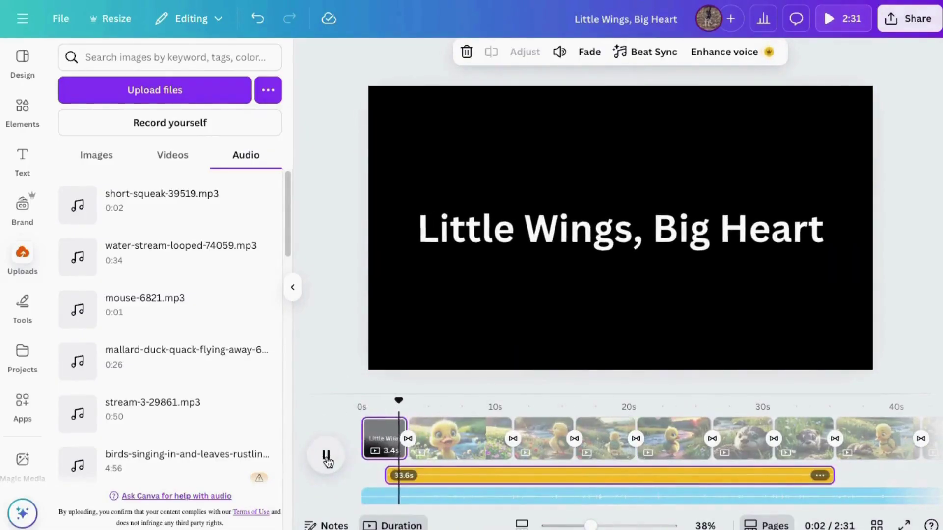
click(326, 455)
click(498, 442)
click(559, 52)
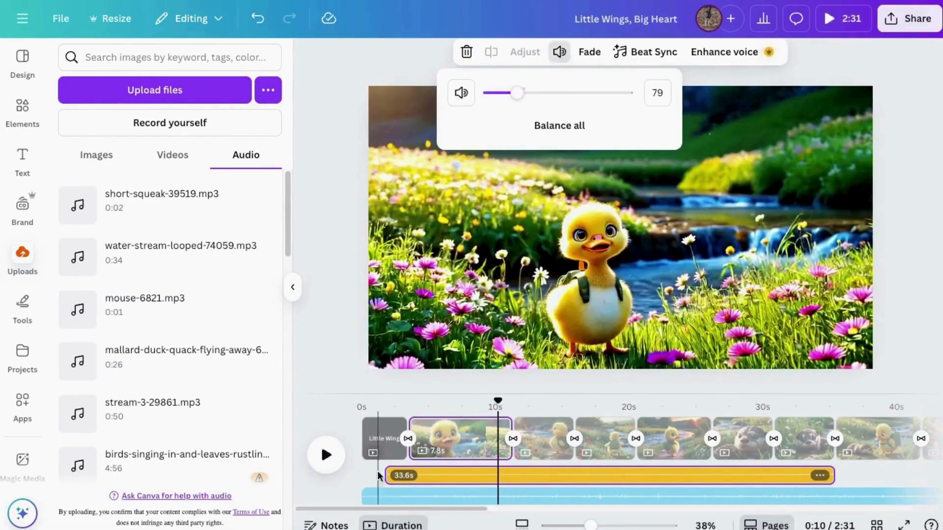
click(334, 462)
click(334, 458)
Duplicate the water-stream track and move the copy to start at about 0:41.
scroll(448, 482, right, 5)
right_click(448, 481)
click(519, 412)
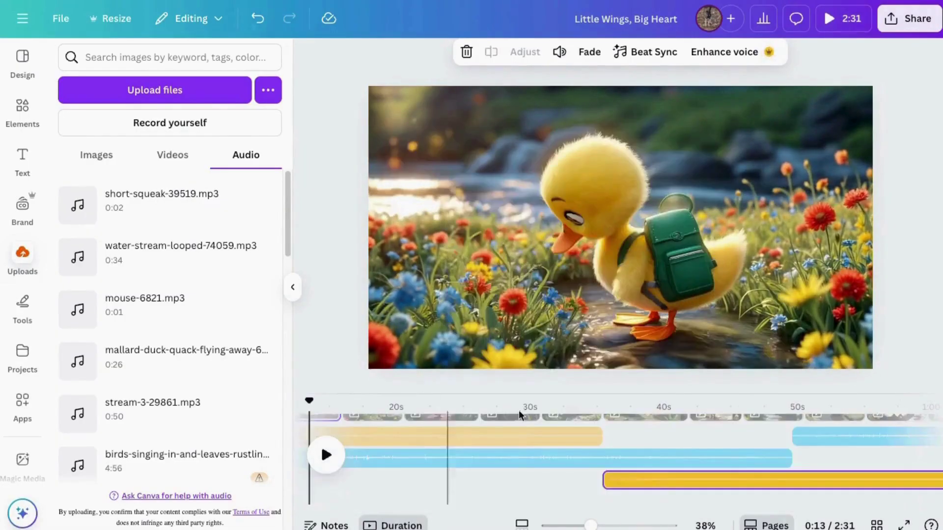
drag(658, 480, 798, 481)
scroll(647, 494, right, 6)
drag(591, 525, 552, 526)
scroll(530, 499, left, 3)
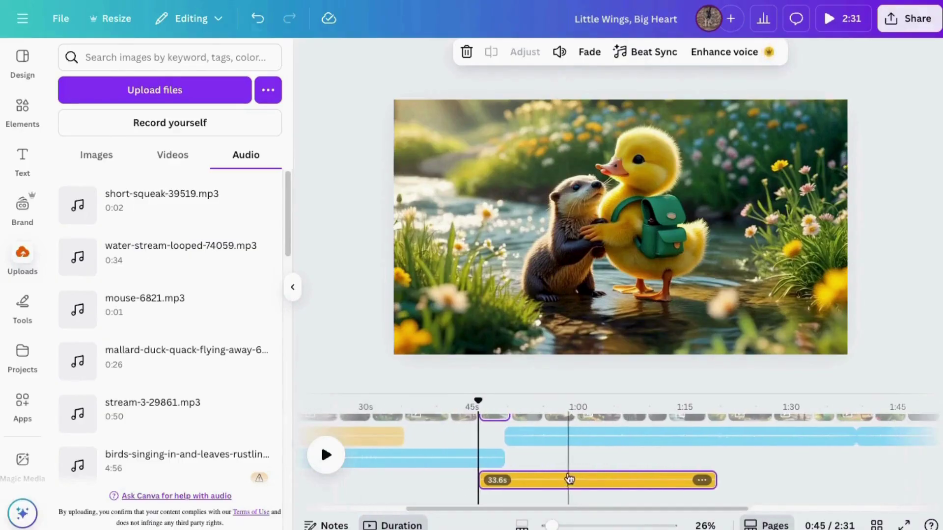
drag(568, 480, 533, 480)
Duplicate the water-stream track again to start at about 1:18, and give this last copy a fade-out.
right_click(573, 479)
click(651, 257)
scroll(738, 505, right, 2)
drag(737, 457, 758, 457)
click(589, 52)
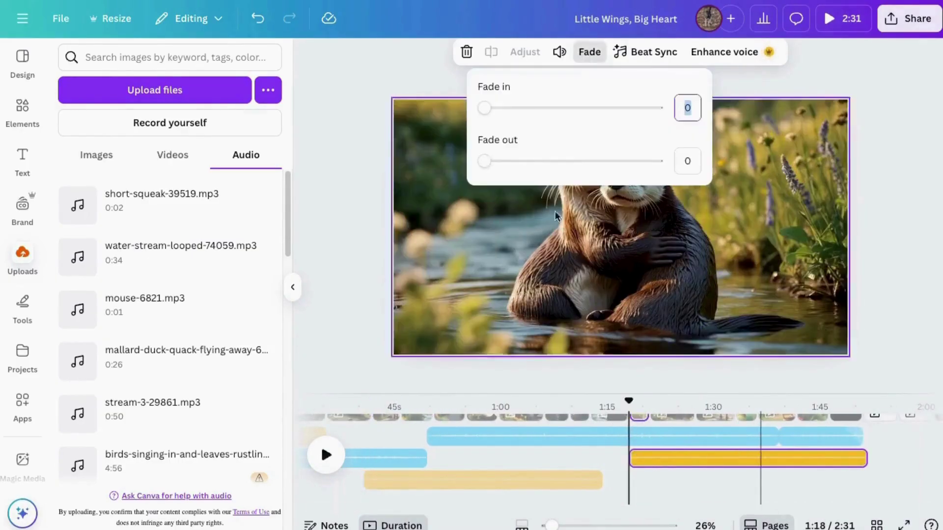
drag(484, 161, 546, 162)
Try adding the 4:56 birds-singing track to the timeline, and delete this copyright-protected audio.
drag(525, 509, 375, 508)
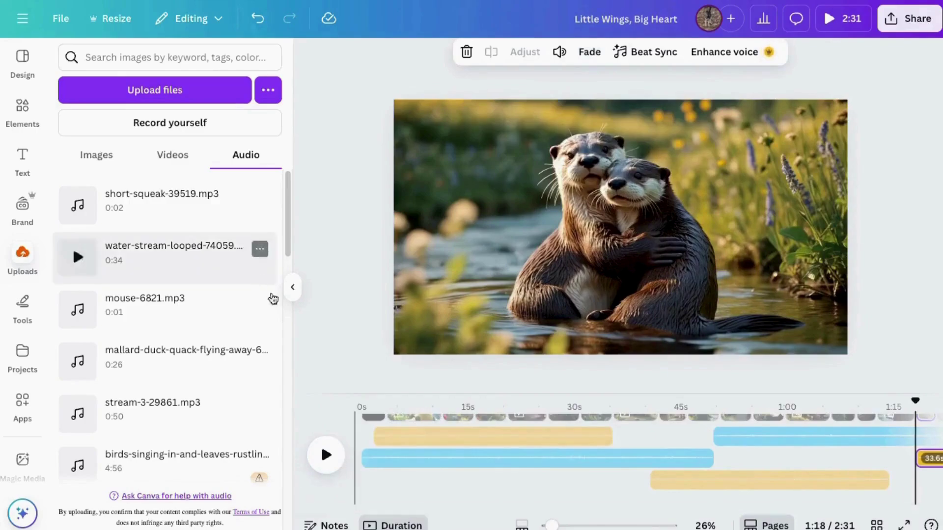
click(263, 447)
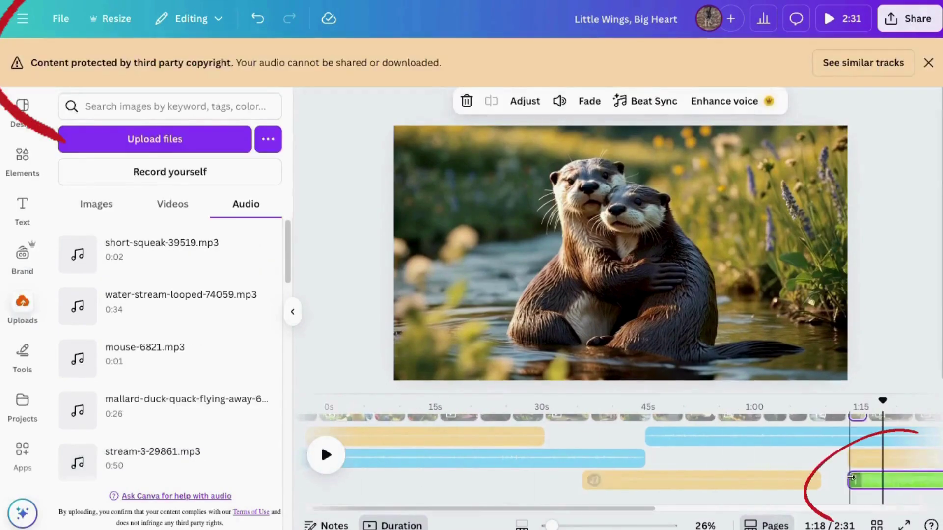
right_click(761, 480)
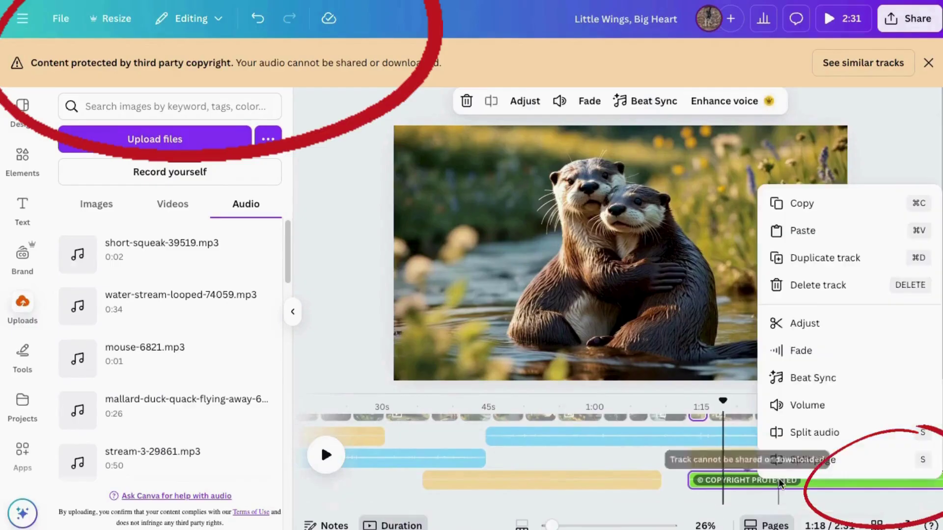
click(805, 282)
scroll(192, 445, down, 3)
scroll(196, 423, up, 4)
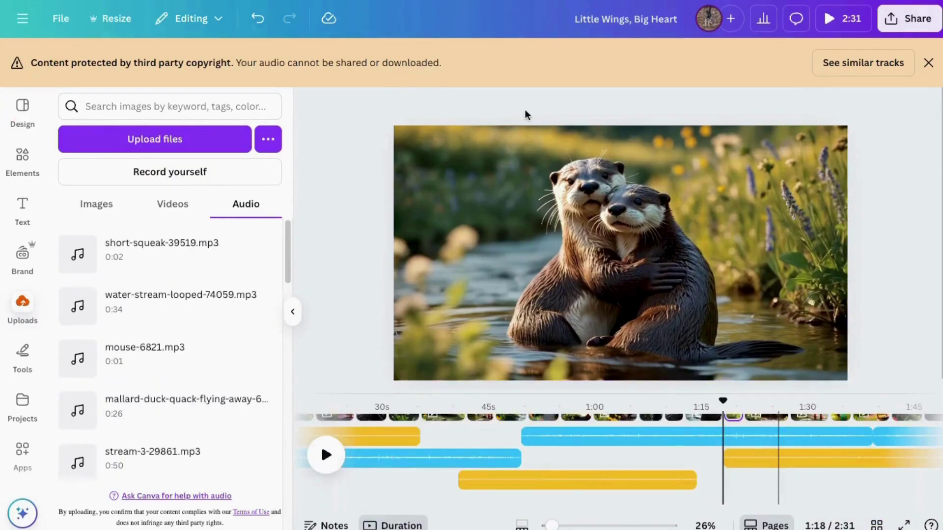
Dismiss the copyright notice, switch to Pixabay and search its sound effects for "birds singing".
click(929, 64)
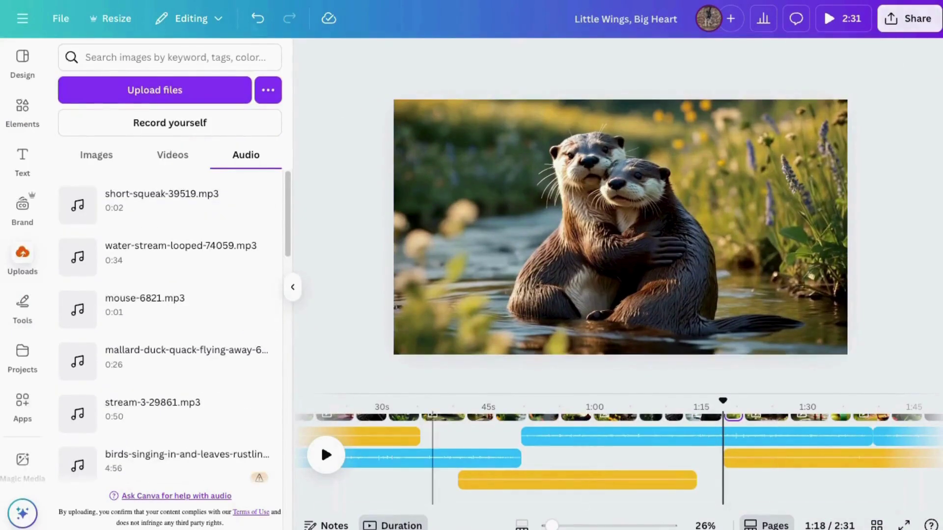
triple_click(221, 23)
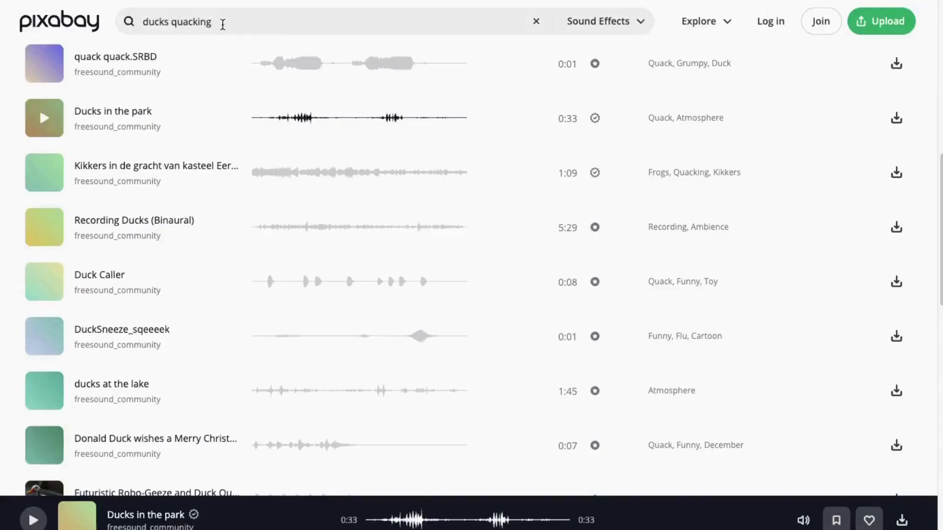
text(birds singing)
key(Return)
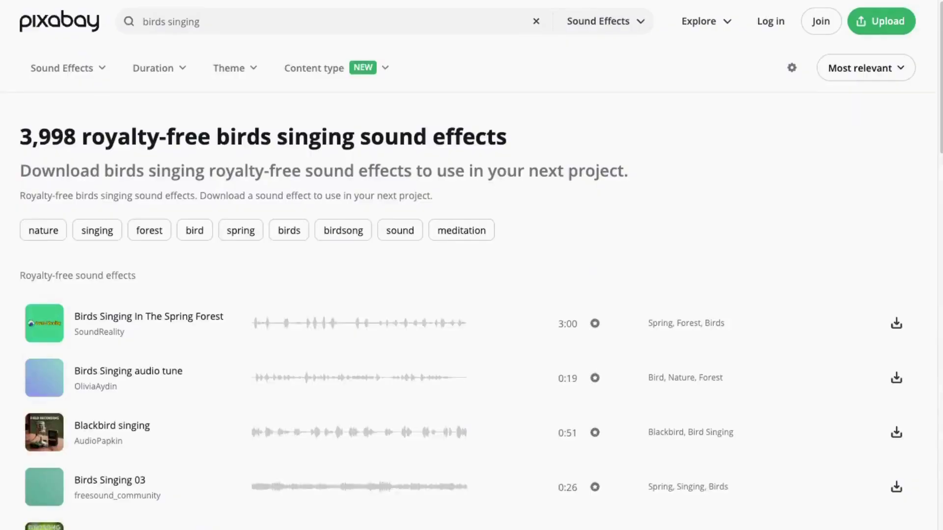
scroll(225, 356, down, 1)
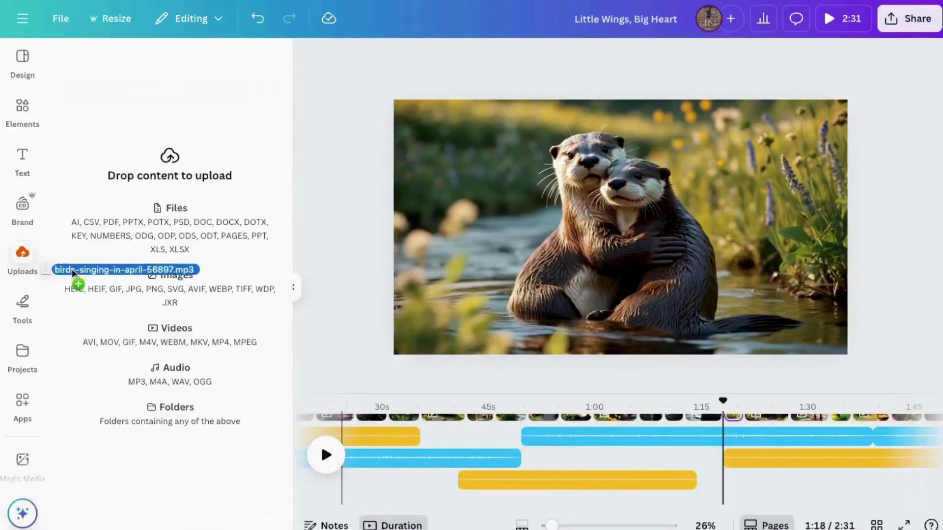
Upload birds-singing-in-april-56897.mp3 to Canva, add it at the start of the timeline and preview it.
drag(73, 273, 105, 265)
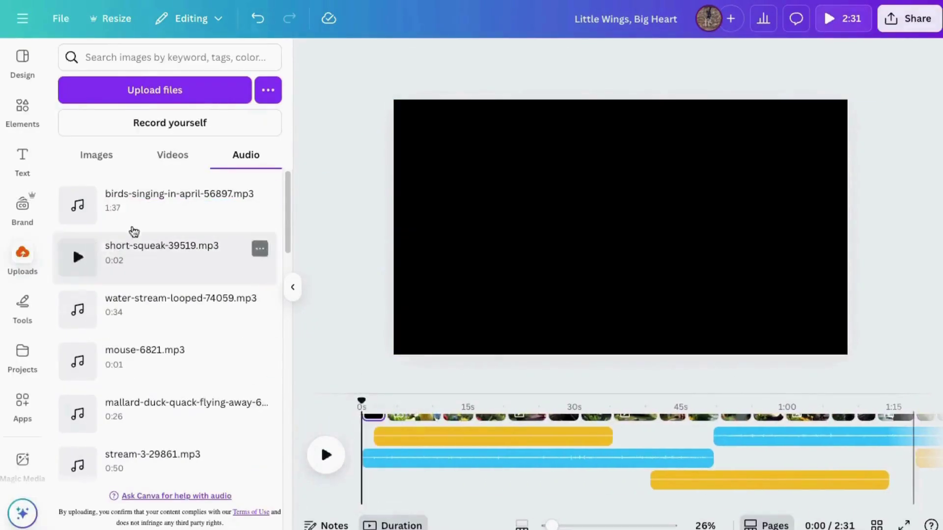
click(133, 216)
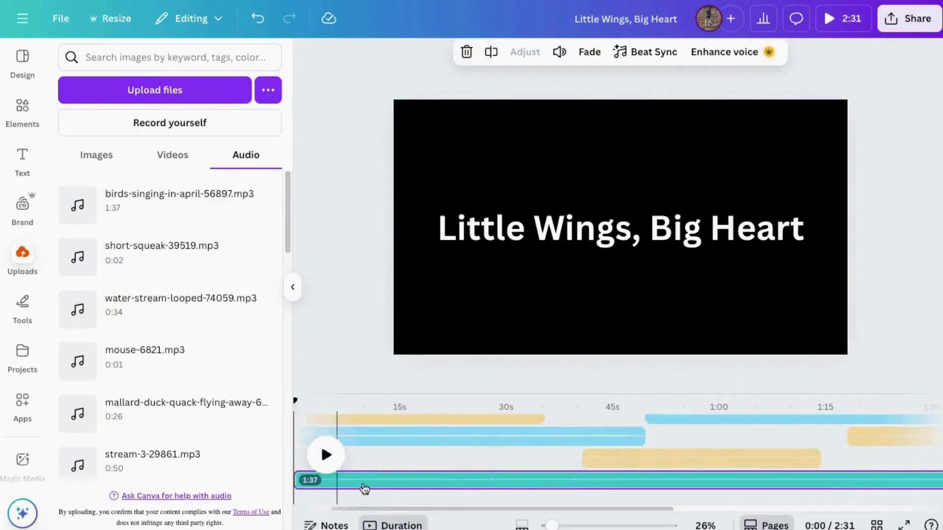
click(326, 455)
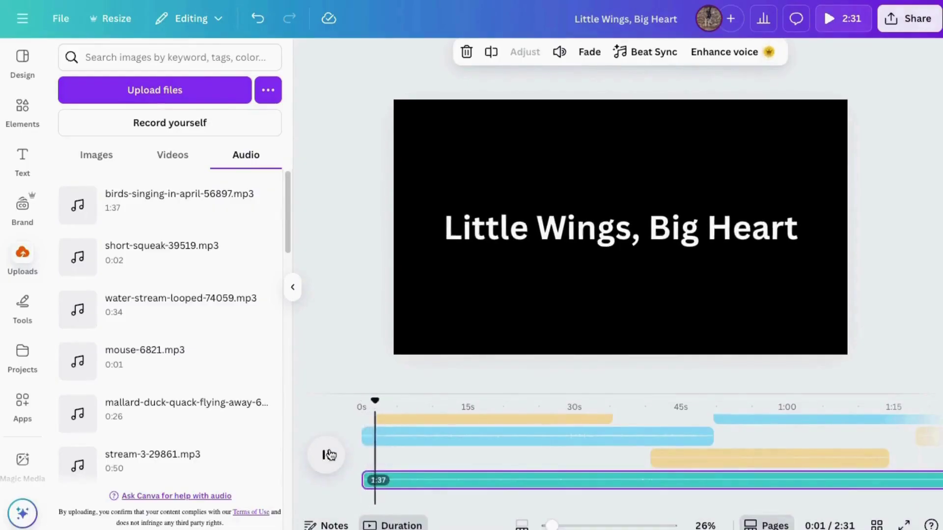
Duplicate the birds-singing track, trim the copy to end with the water-stream track at about 1:51, and open the fade settings.
drag(388, 509, 530, 510)
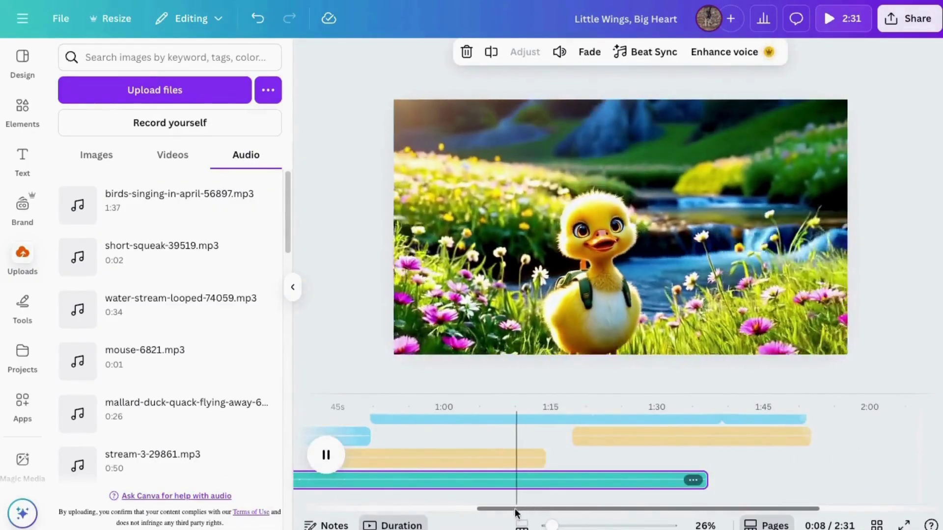
click(326, 456)
right_click(541, 480)
click(605, 255)
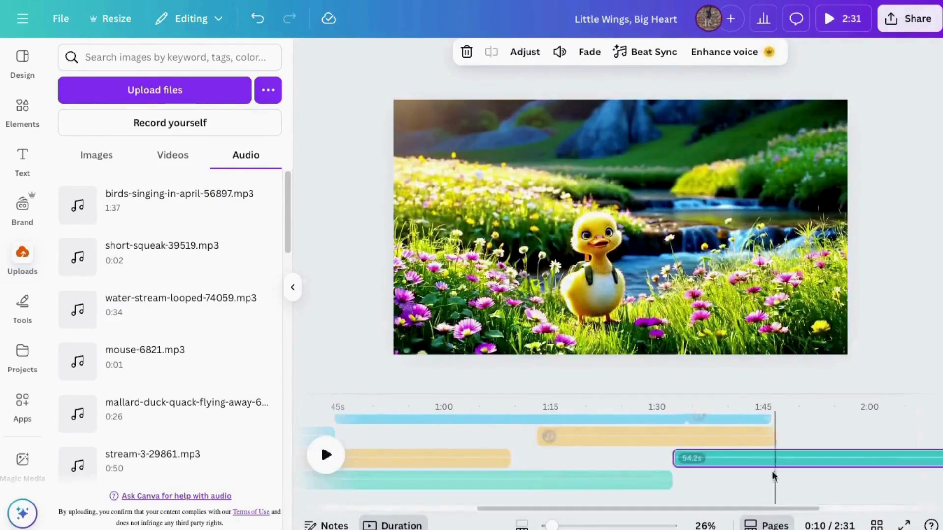
drag(864, 459, 568, 444)
click(589, 51)
click(531, 458)
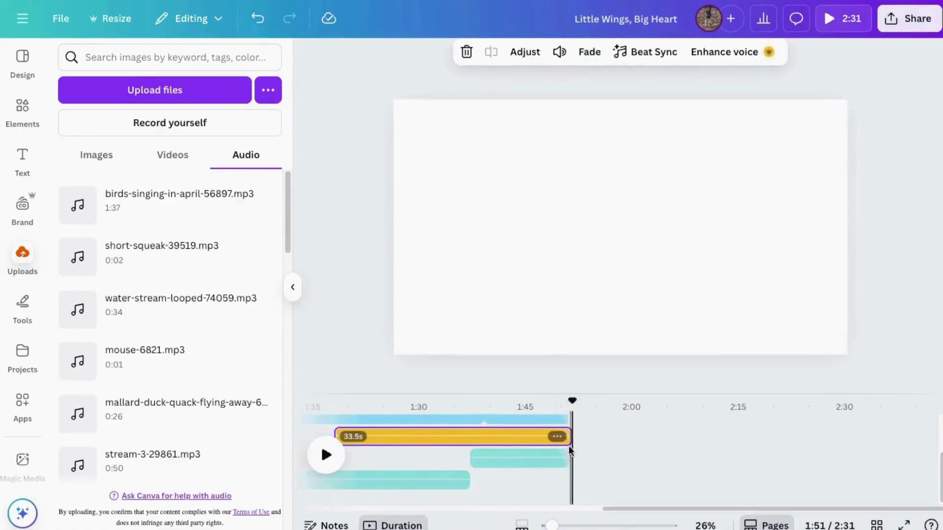
Return to the start of the video and review the layered sound-effect tracks along the whole timeline.
drag(609, 509, 231, 497)
click(446, 418)
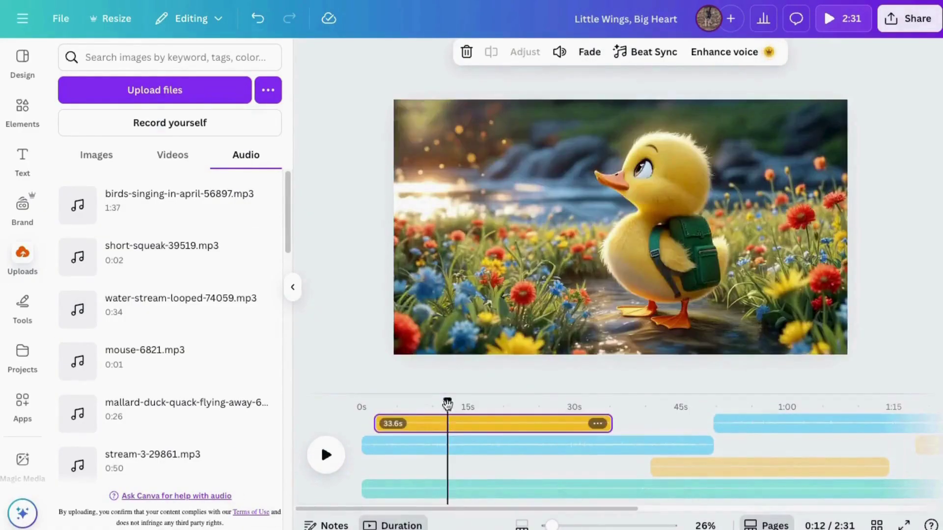
drag(447, 402, 361, 401)
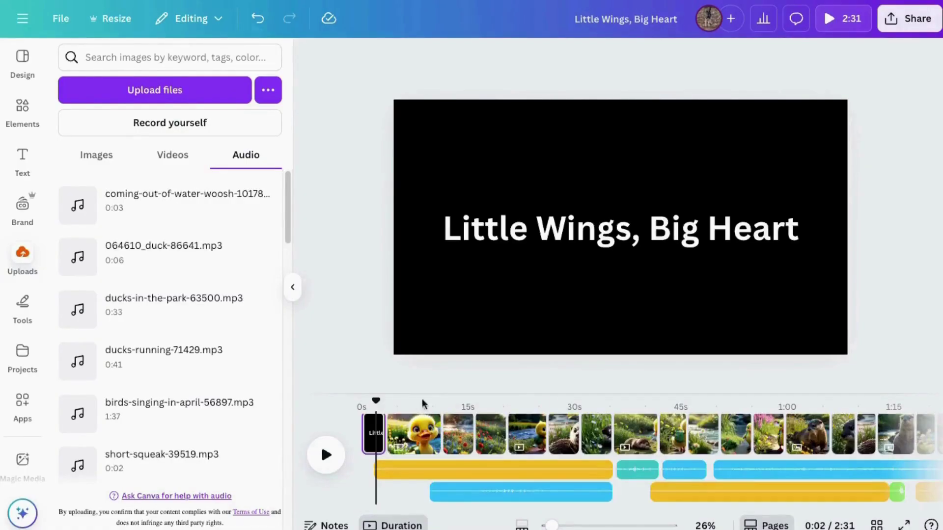
scroll(417, 439, down, 3)
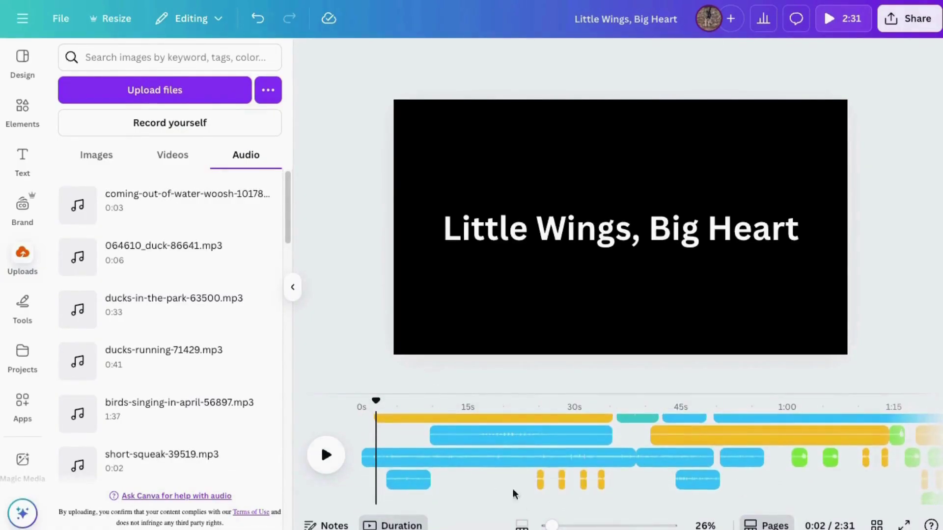
scroll(638, 505, right, 5)
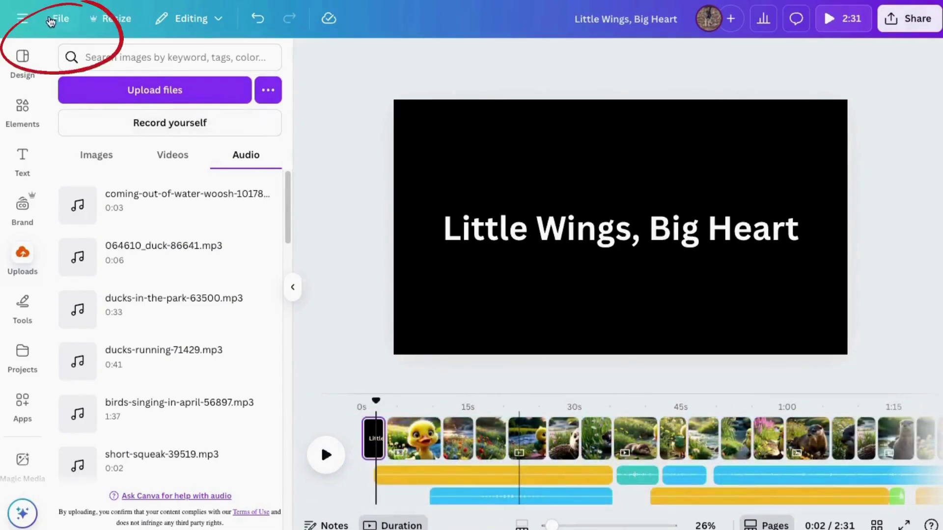
Open the video's download settings with MP4 Video as the file type and raise the quality to 4K (UHD).
click(51, 21)
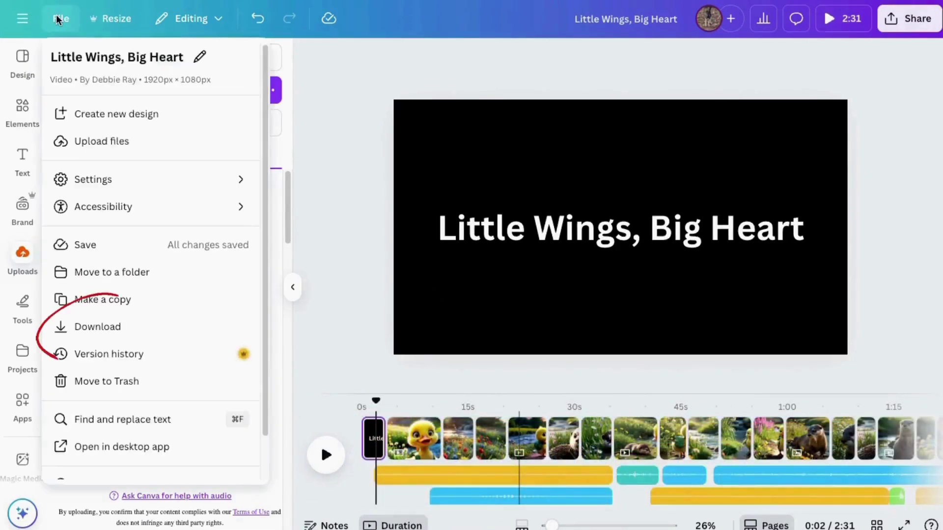
click(96, 328)
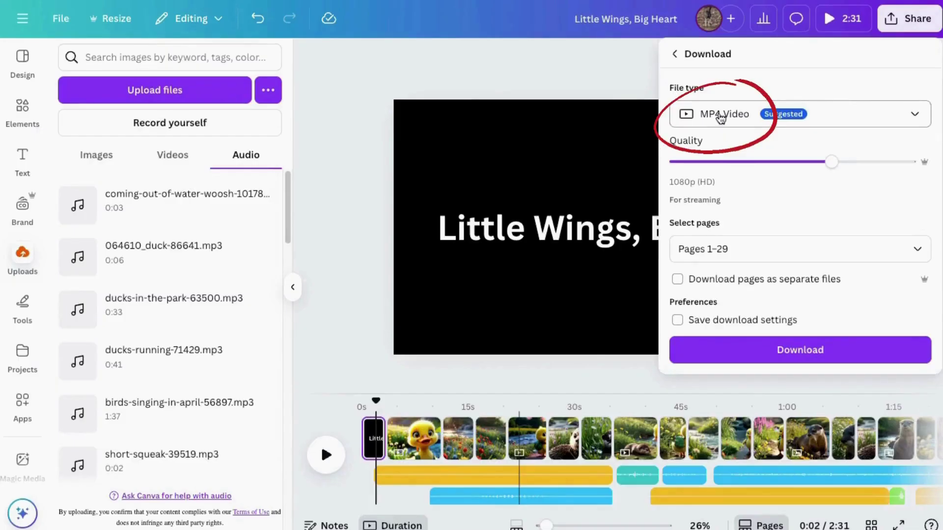
click(873, 161)
Restrict the download to pages 1–23 by excluding pages 24 to 29 from the page selection.
click(734, 249)
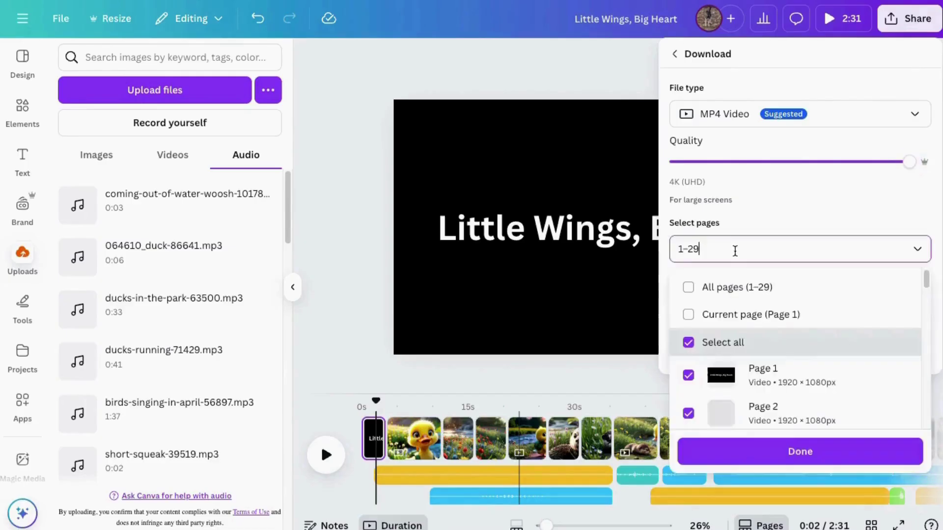
click(688, 338)
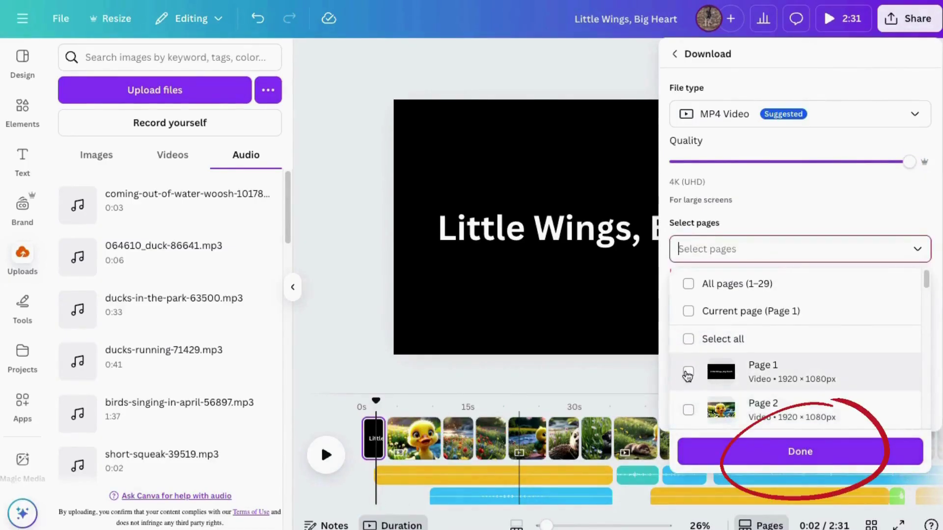
click(687, 339)
scroll(694, 385, down, 12)
scroll(698, 381, down, 7)
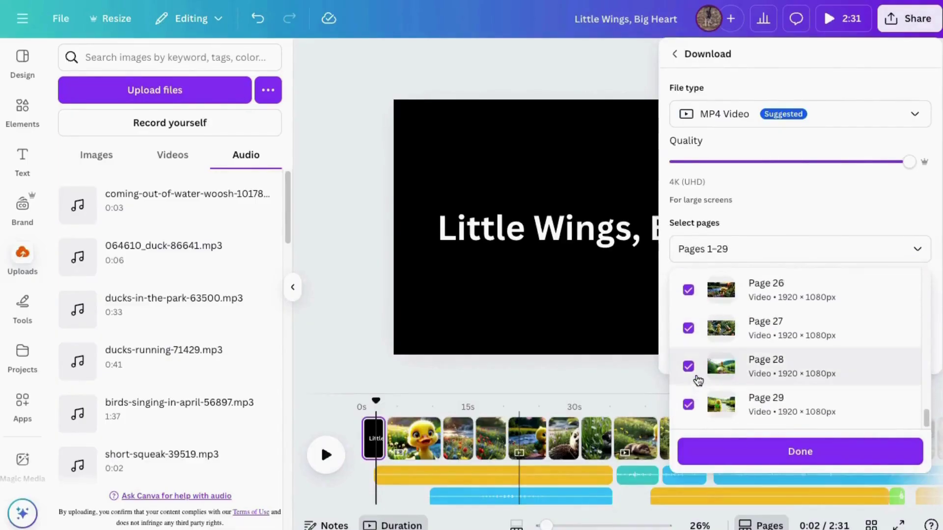
click(688, 405)
click(688, 366)
click(688, 328)
click(687, 290)
scroll(726, 350, up, 2)
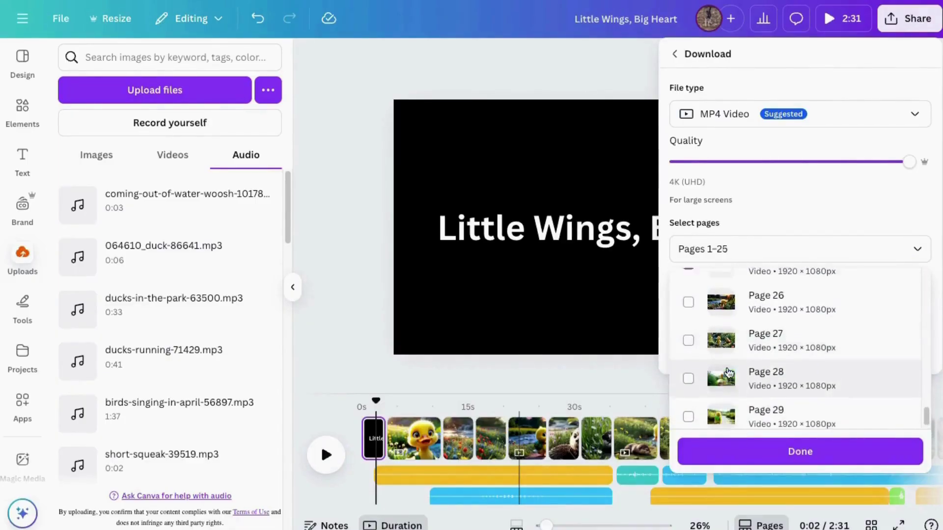
click(688, 334)
click(688, 296)
scroll(738, 373, up, 2)
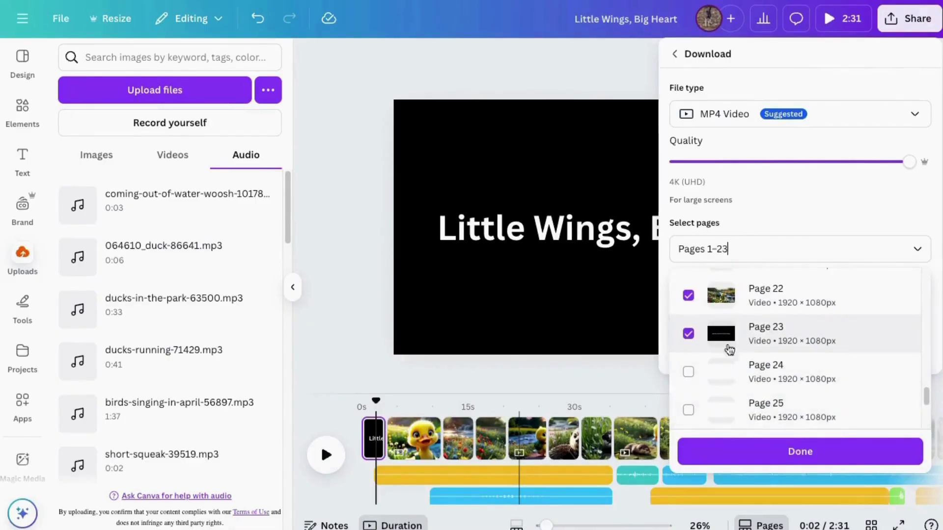